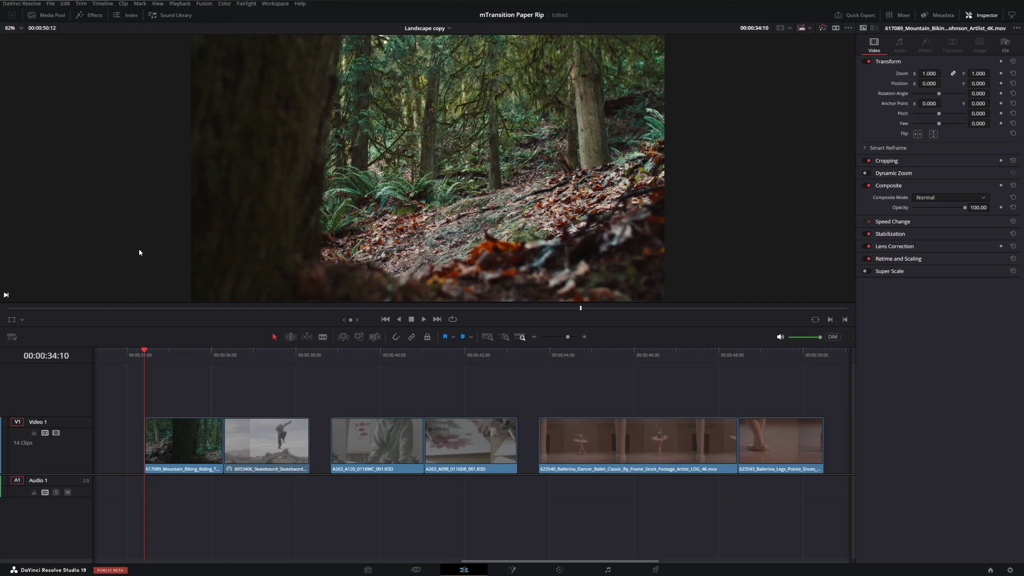
# Browse the Effects Toolbox to the MotionVFX mTransition Paper Rip video transitions
pyautogui.click(93, 17)
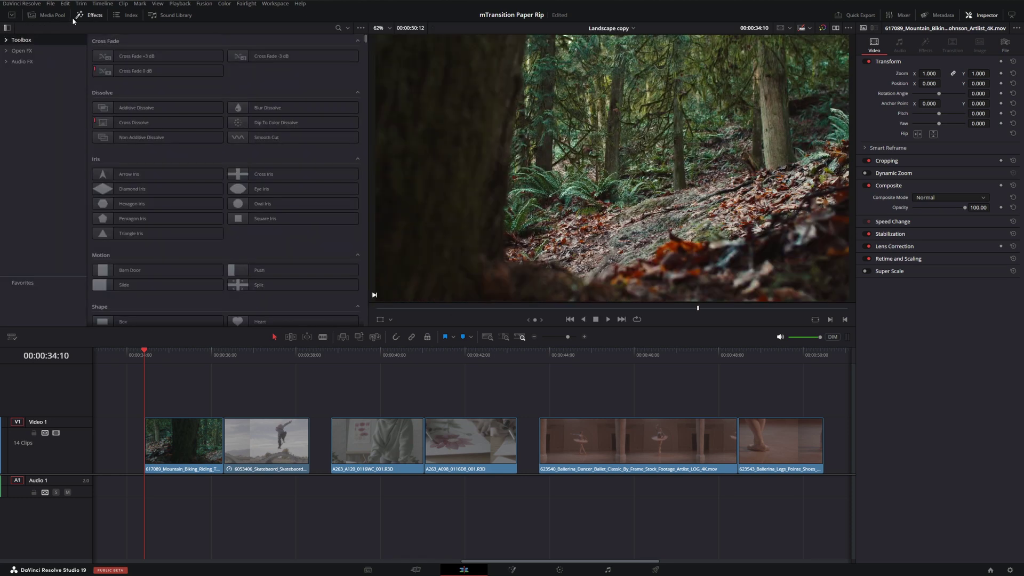
pyautogui.click(7, 40)
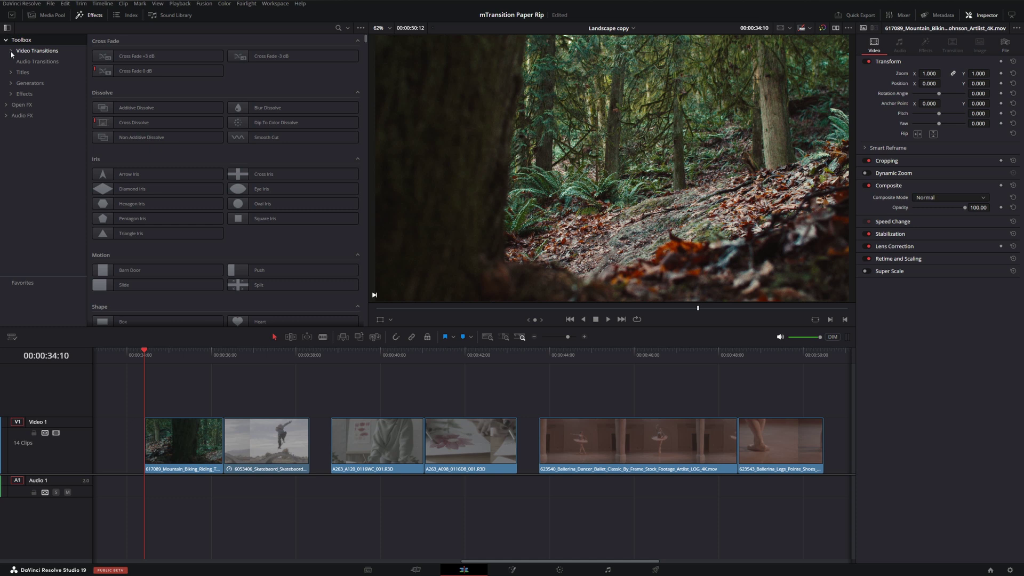
pyautogui.click(11, 52)
pyautogui.click(15, 61)
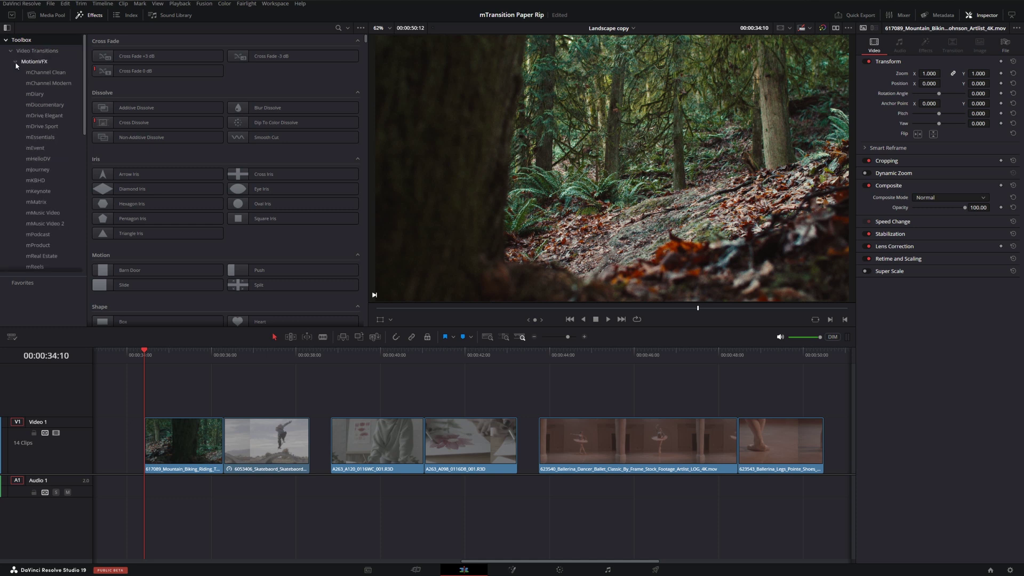
pyautogui.scroll(-5, 62, 231)
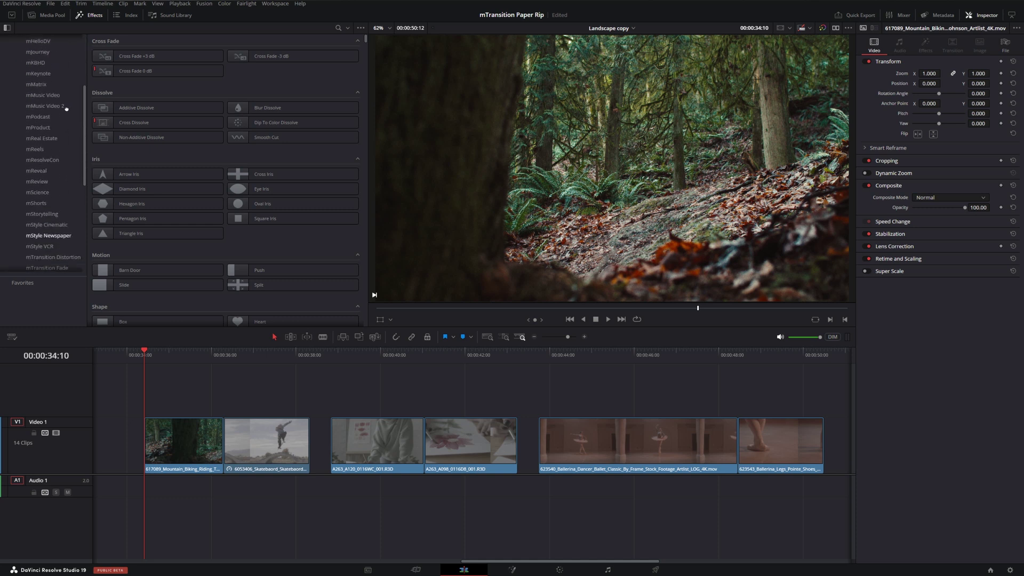
pyautogui.scroll(-2, 50, 198)
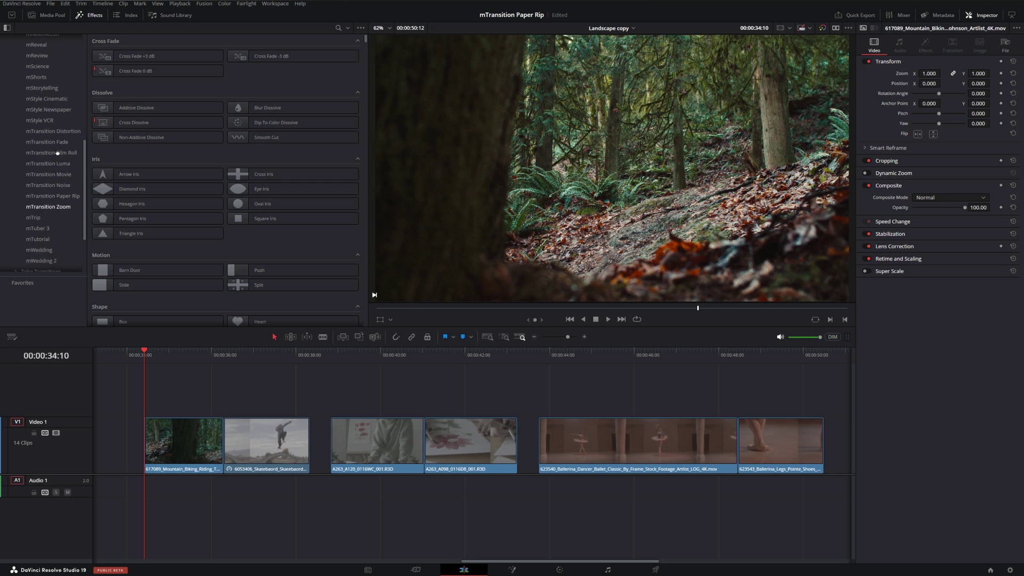
pyautogui.click(47, 197)
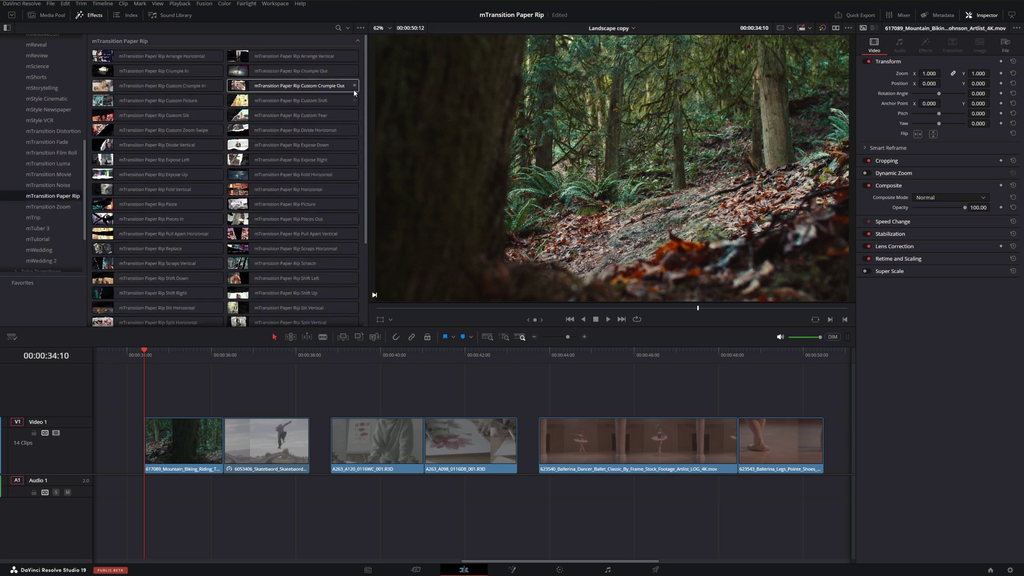
# Add Arrange Horizontal to the first cut, roughen its edges, then replace it with Paper Rip Scratch
pyautogui.moveTo(367, 84)
pyautogui.mouseDown()
pyautogui.moveTo(366, 172)
pyautogui.moveTo(371, 72)
pyautogui.mouseUp()
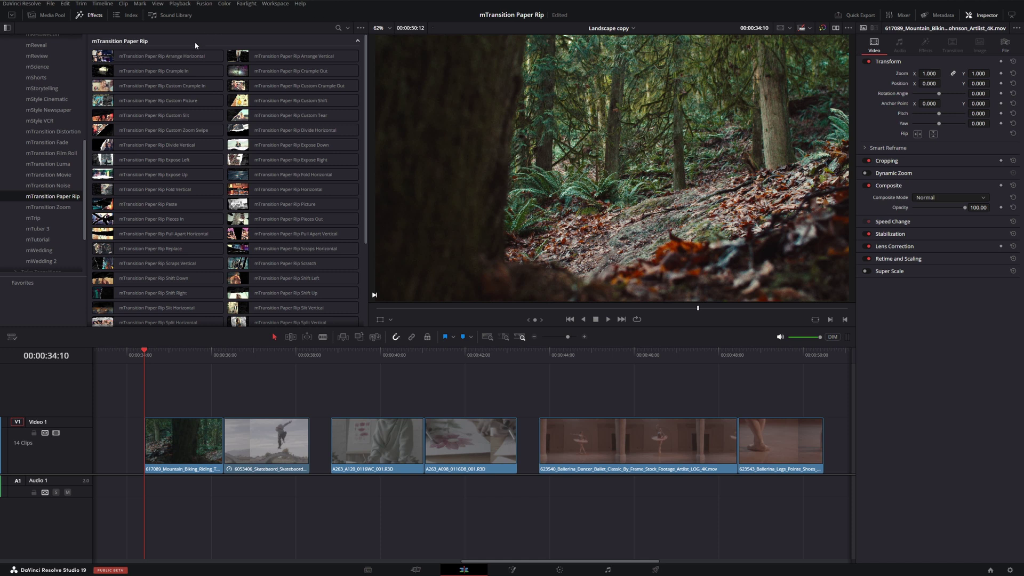
pyautogui.moveTo(167, 58); pyautogui.dragTo(224, 443)
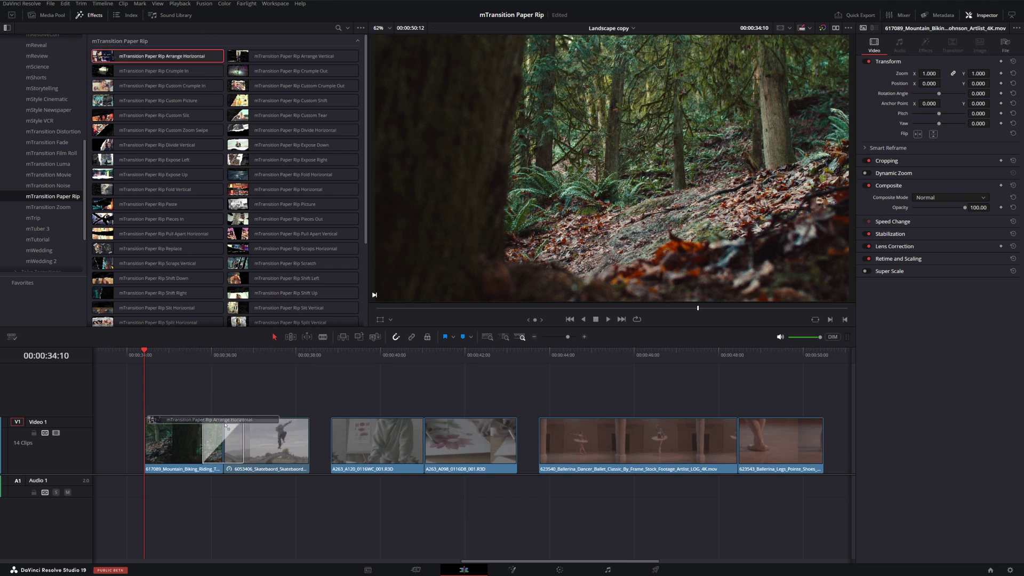
pyautogui.click(213, 365)
pyautogui.click(224, 443)
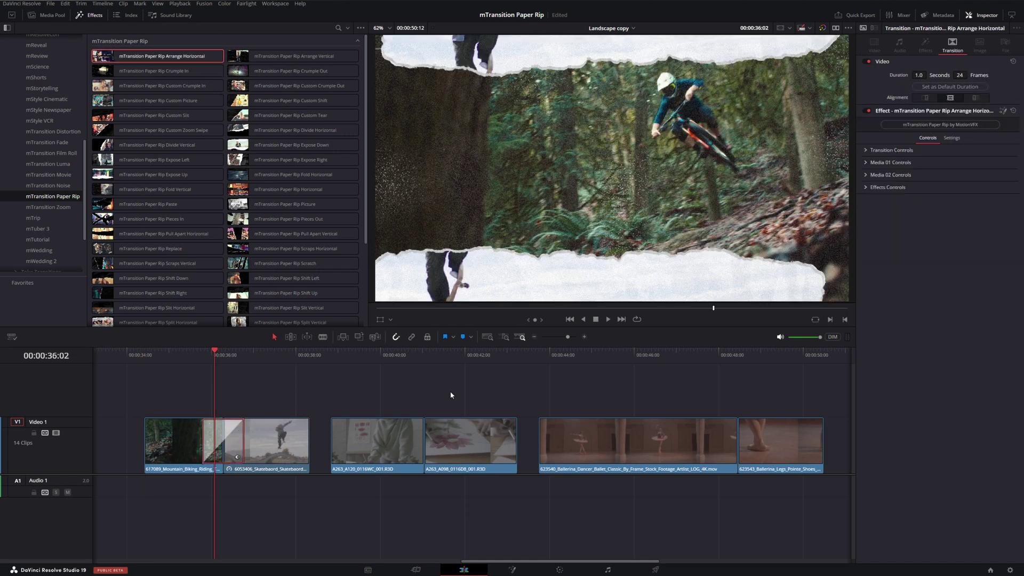
pyautogui.moveTo(943, 197); pyautogui.dragTo(954, 198)
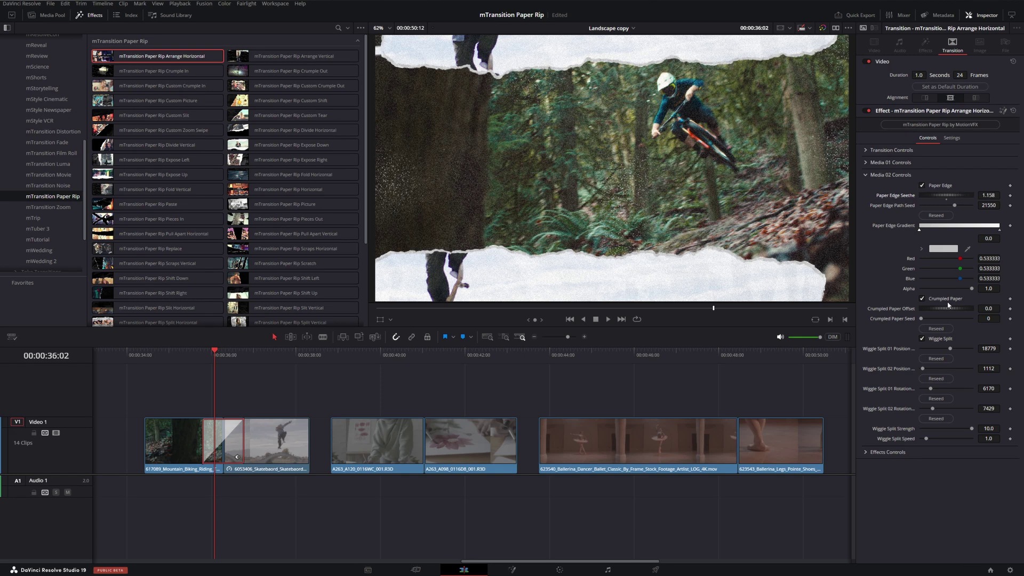
pyautogui.moveTo(934, 308)
pyautogui.mouseDown()
pyautogui.moveTo(958, 313)
pyautogui.moveTo(935, 321)
pyautogui.mouseUp()
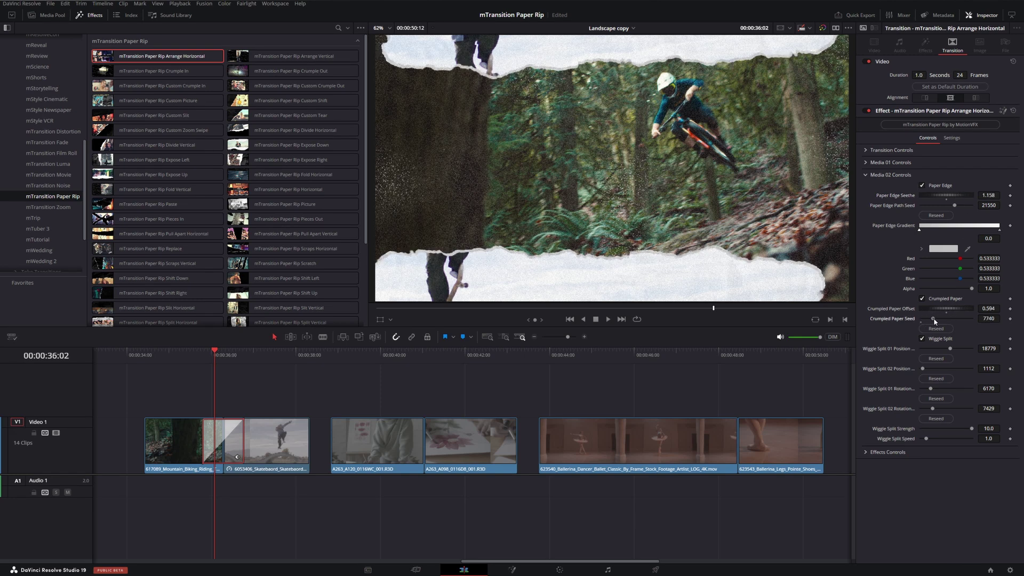
pyautogui.moveTo(285, 263); pyautogui.dragTo(249, 441)
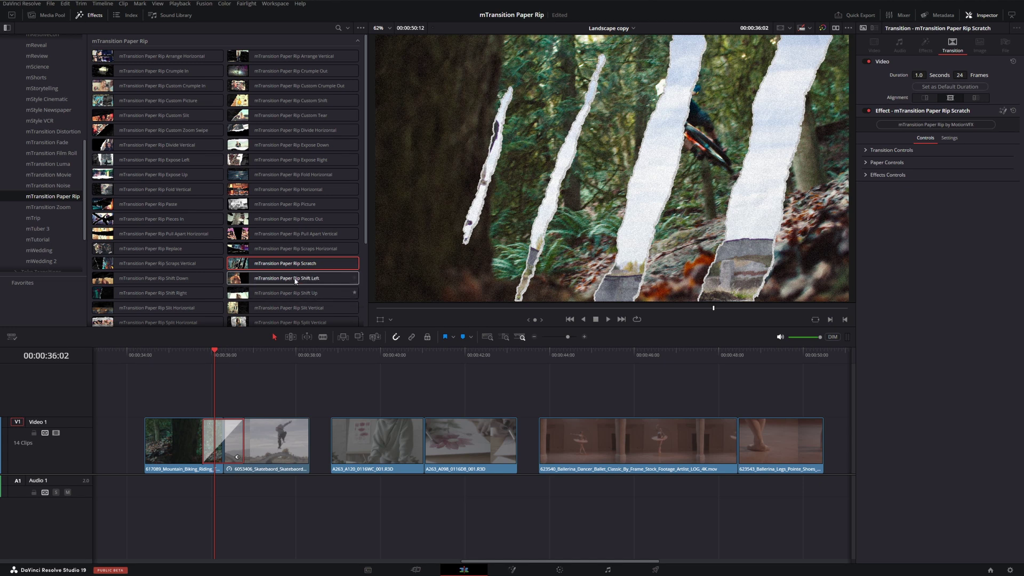
# Tilt Scratch's torn strips, increase edge seethe and set crumpled paper offset to 0.746
pyautogui.click(866, 163)
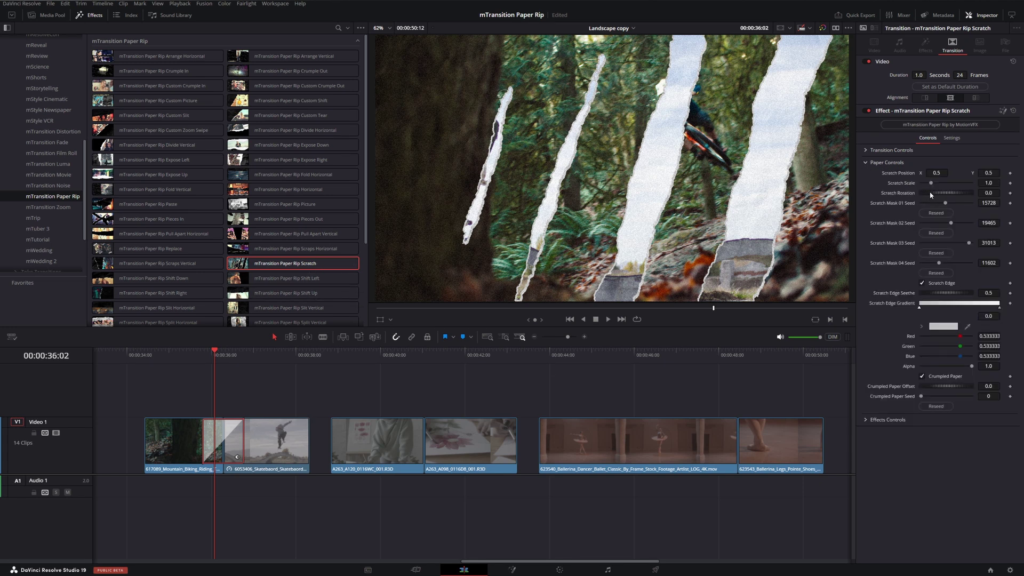
pyautogui.moveTo(934, 197); pyautogui.dragTo(947, 197)
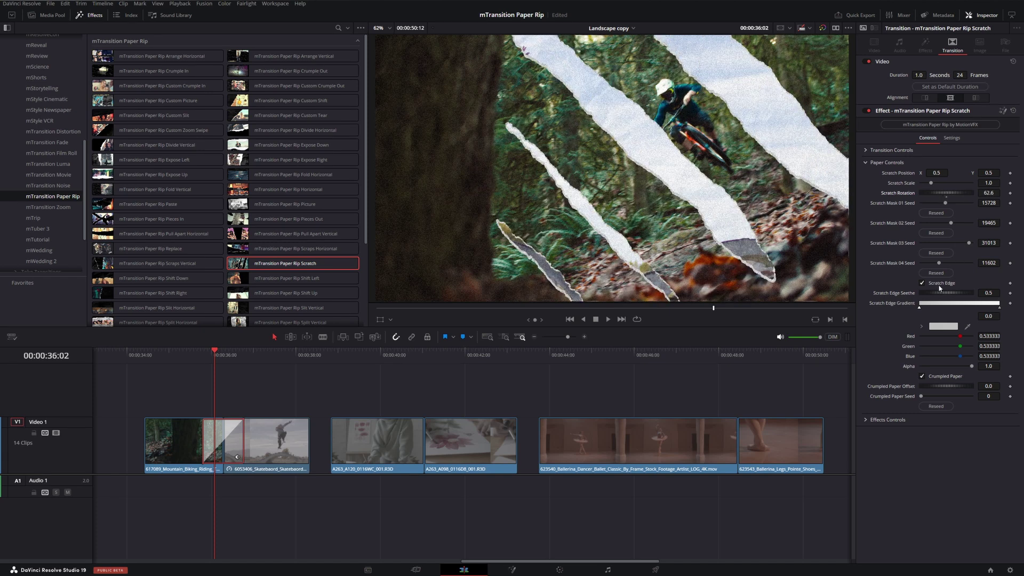
pyautogui.moveTo(927, 295); pyautogui.dragTo(963, 295)
pyautogui.moveTo(930, 388); pyautogui.dragTo(963, 388)
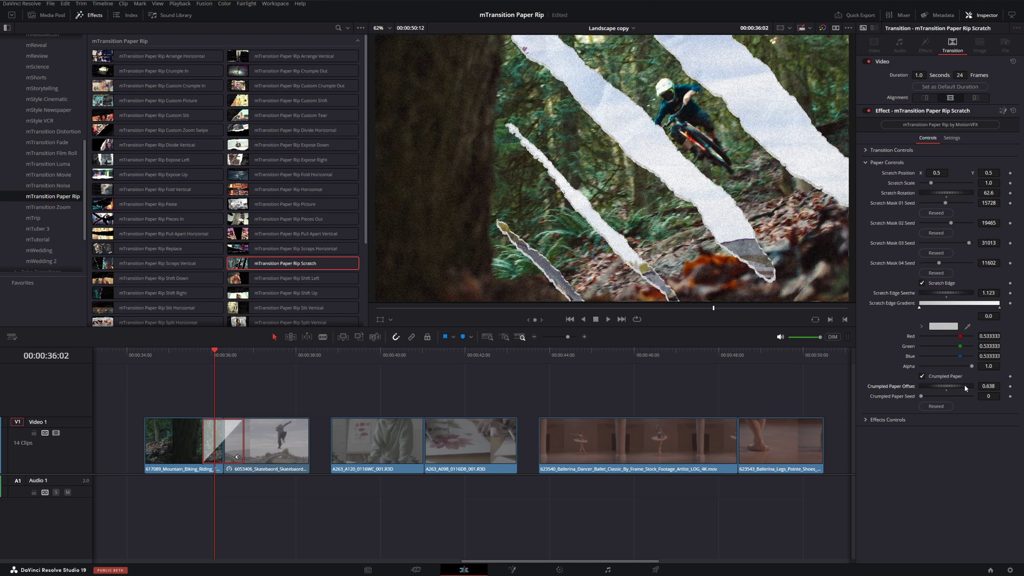
pyautogui.moveTo(969, 387); pyautogui.dragTo(972, 388)
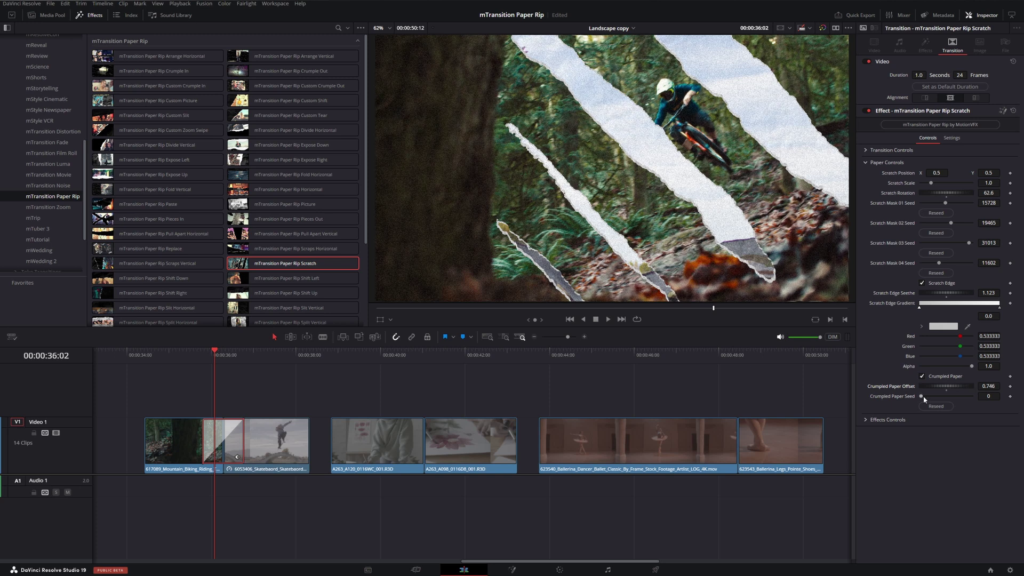
# Lower stop motion amount to 2, then swap the transition for Paper Rip Picture
pyautogui.click(868, 150)
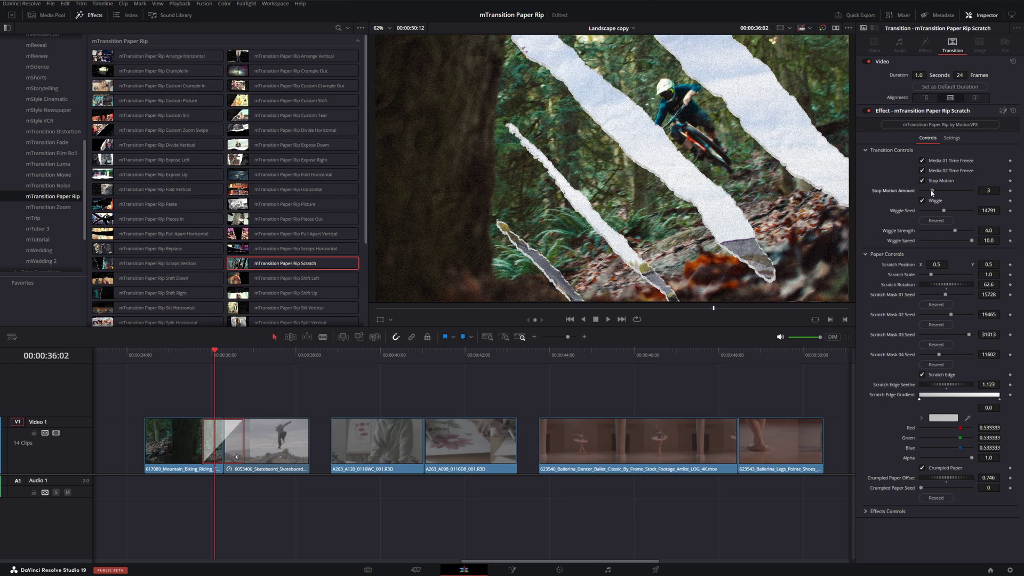
pyautogui.moveTo(933, 193); pyautogui.dragTo(929, 194)
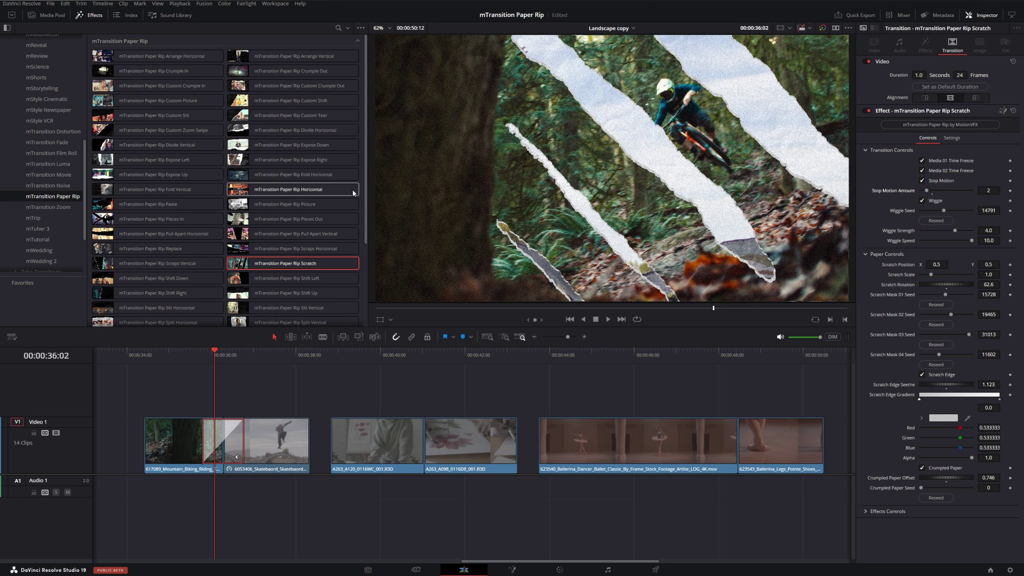
pyautogui.moveTo(292, 206); pyautogui.dragTo(236, 426)
pyautogui.moveTo(213, 353)
pyautogui.mouseDown()
pyautogui.moveTo(183, 357)
pyautogui.moveTo(221, 356)
pyautogui.mouseUp()
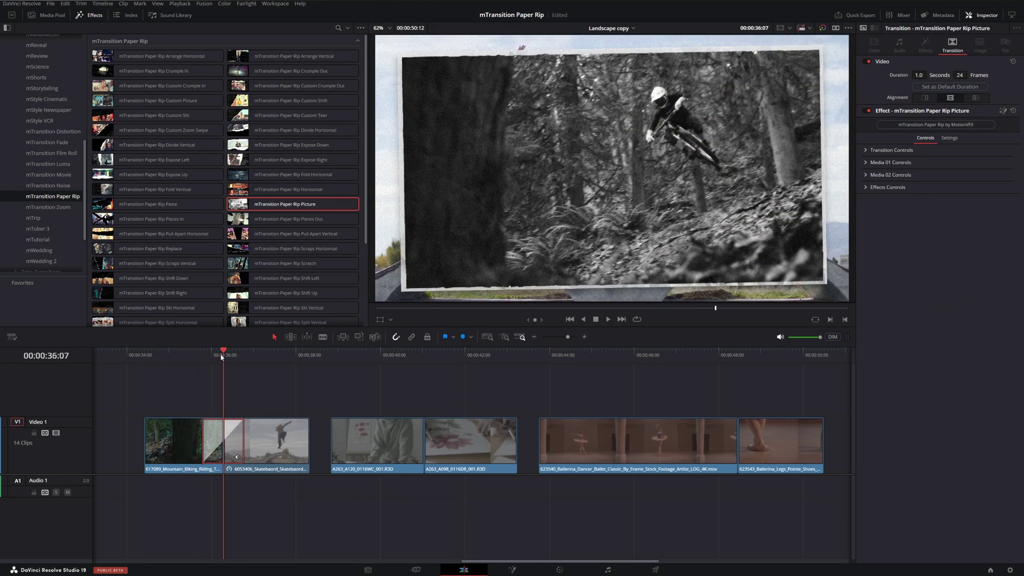
# Set the Picture transition's Rotation Amount to 60 and zoom it out to -0.72
pyautogui.click(866, 151)
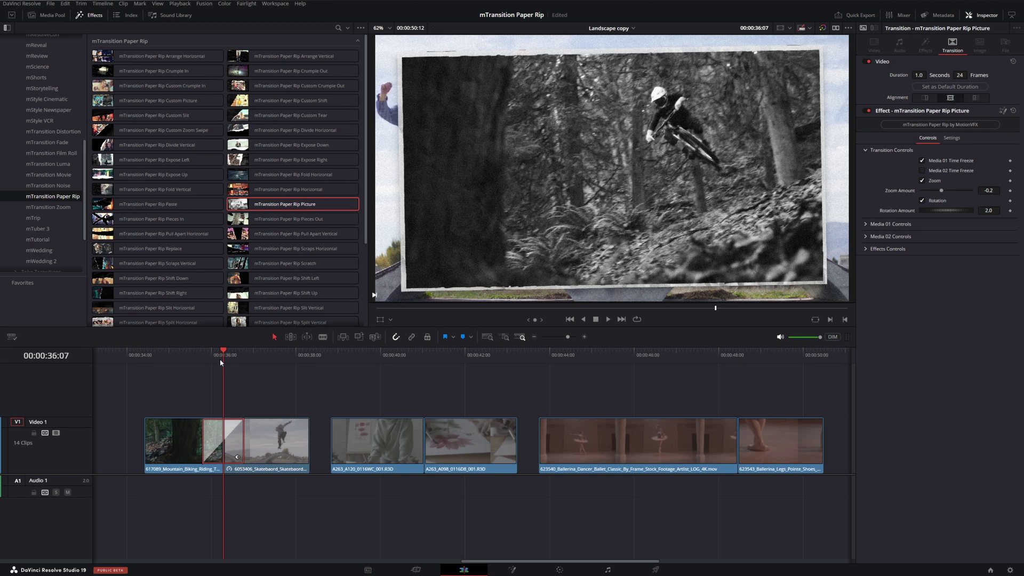
pyautogui.moveTo(222, 362); pyautogui.dragTo(277, 363)
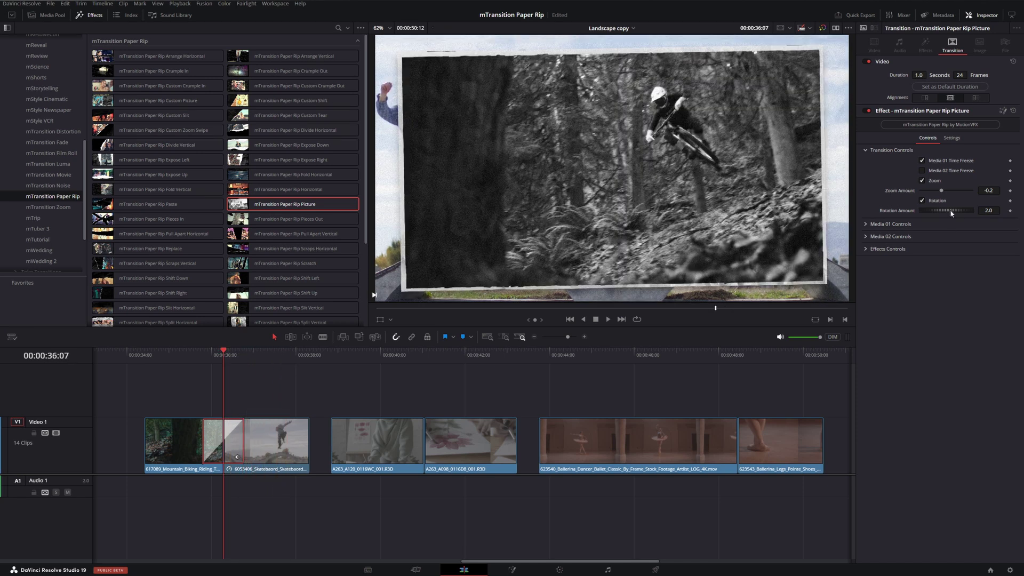
pyautogui.moveTo(952, 212); pyautogui.dragTo(971, 208)
pyautogui.click(989, 210)
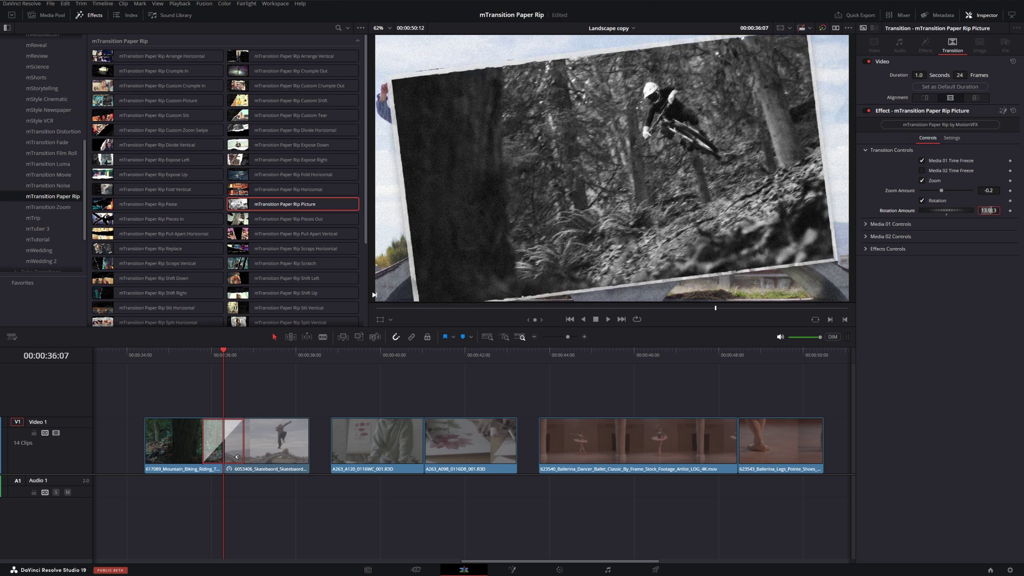
pyautogui.write('60')
pyautogui.press('Return')
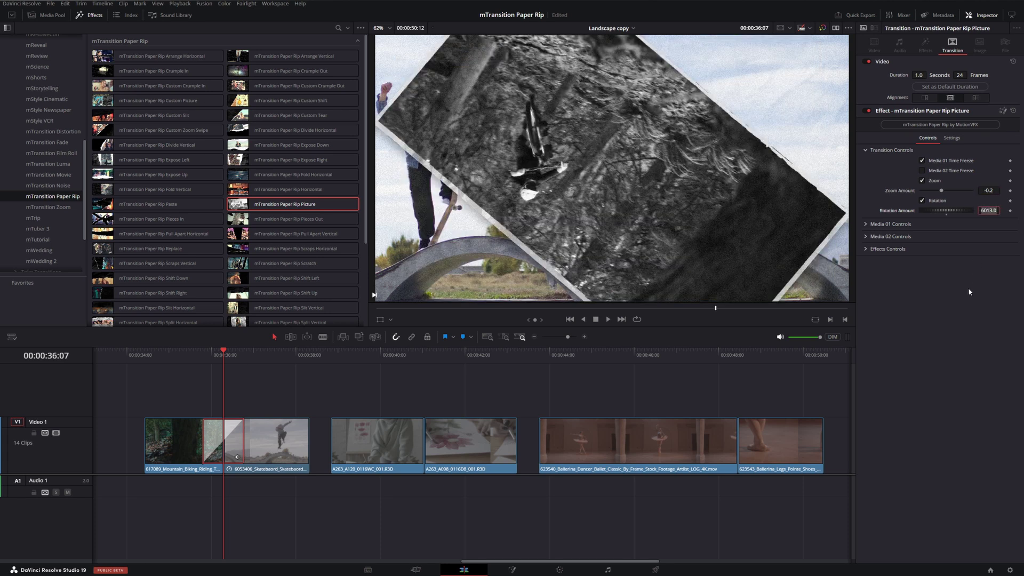
pyautogui.moveTo(941, 191); pyautogui.dragTo(928, 194)
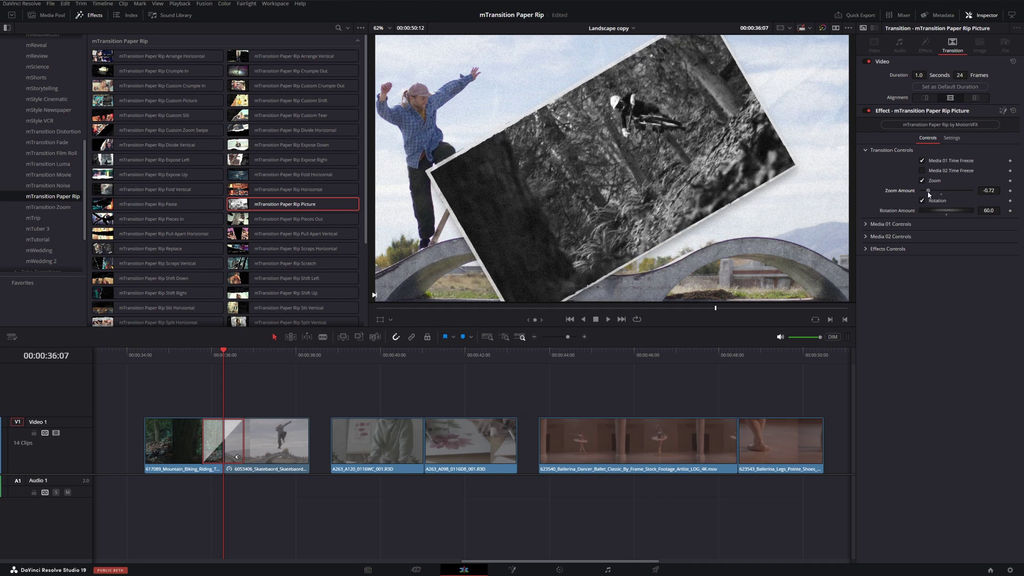
# Deselect the transition and replace it with Paper Rip Pieces In
pyautogui.click(261, 389)
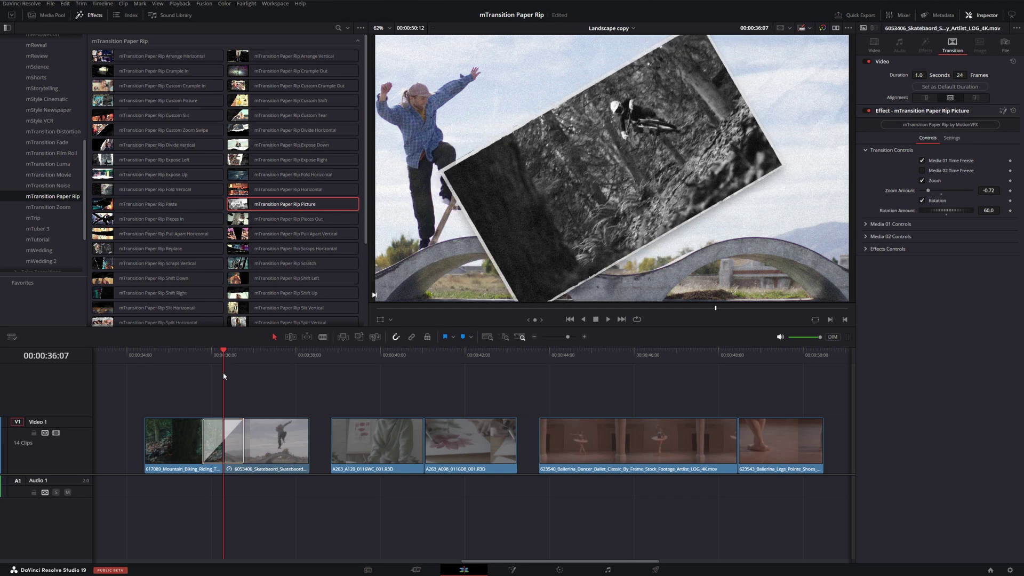
pyautogui.click(201, 352)
pyautogui.click(180, 3)
pyautogui.moveTo(203, 46)
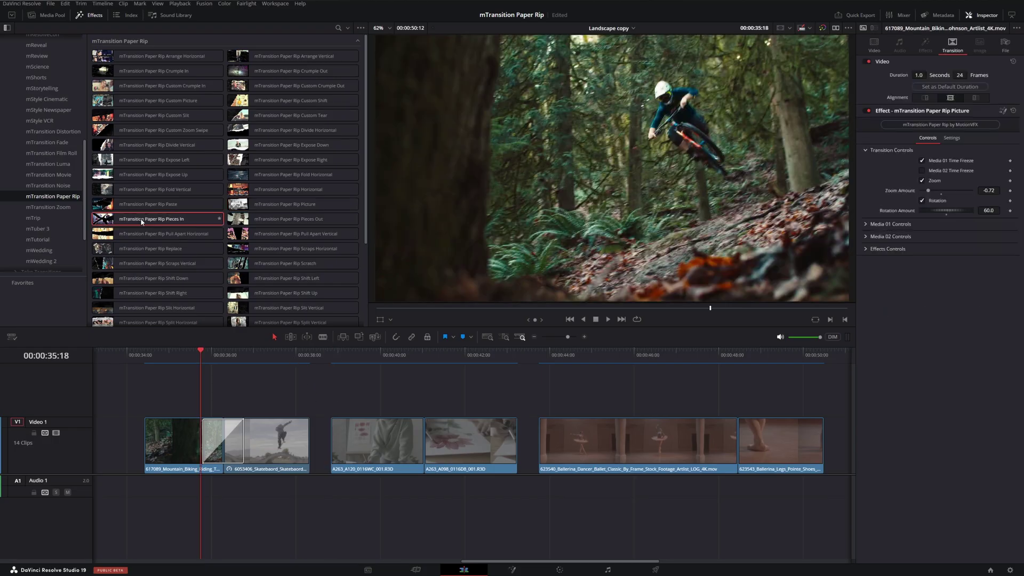
pyautogui.moveTo(143, 222); pyautogui.dragTo(227, 436)
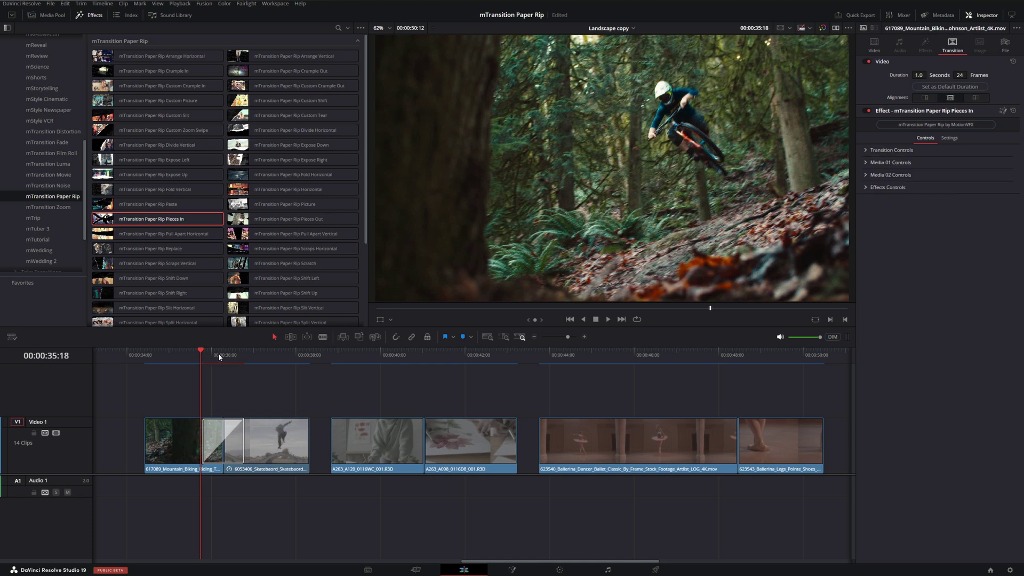
# Try a stop motion amount of 1 on Pieces In and play the transition
pyautogui.click(229, 384)
pyautogui.click(866, 150)
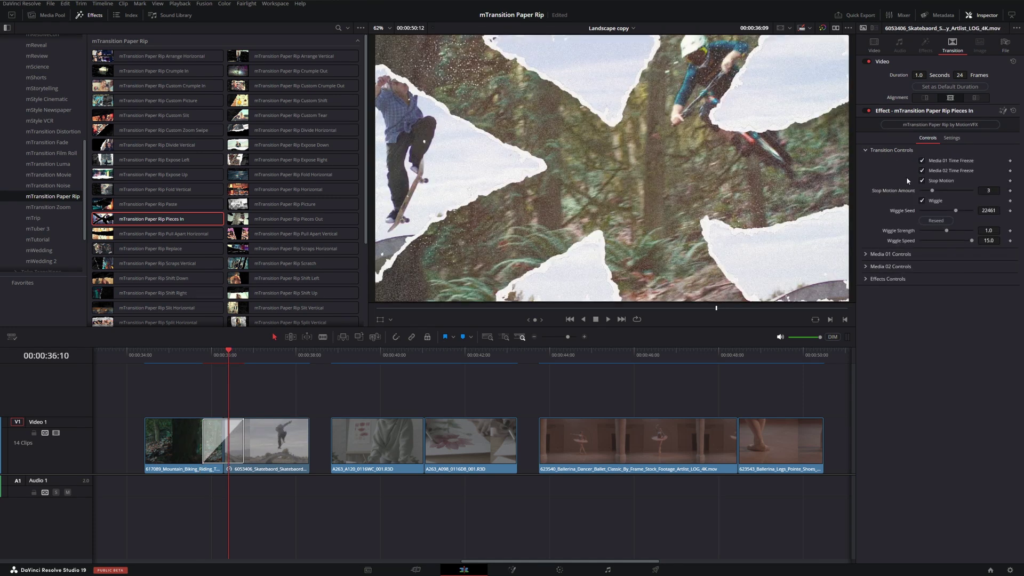
pyautogui.moveTo(932, 192); pyautogui.dragTo(920, 194)
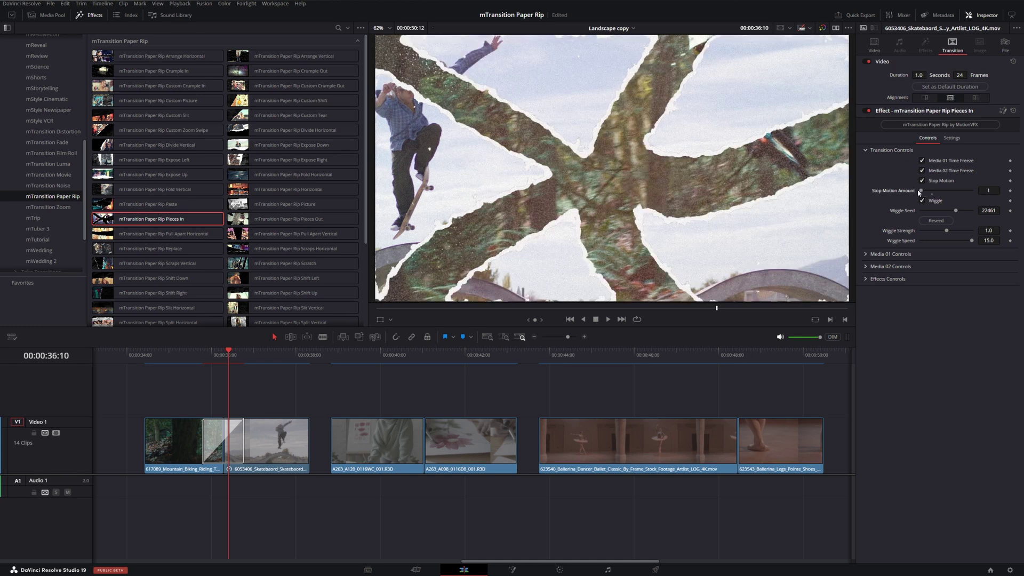
pyautogui.click(213, 360)
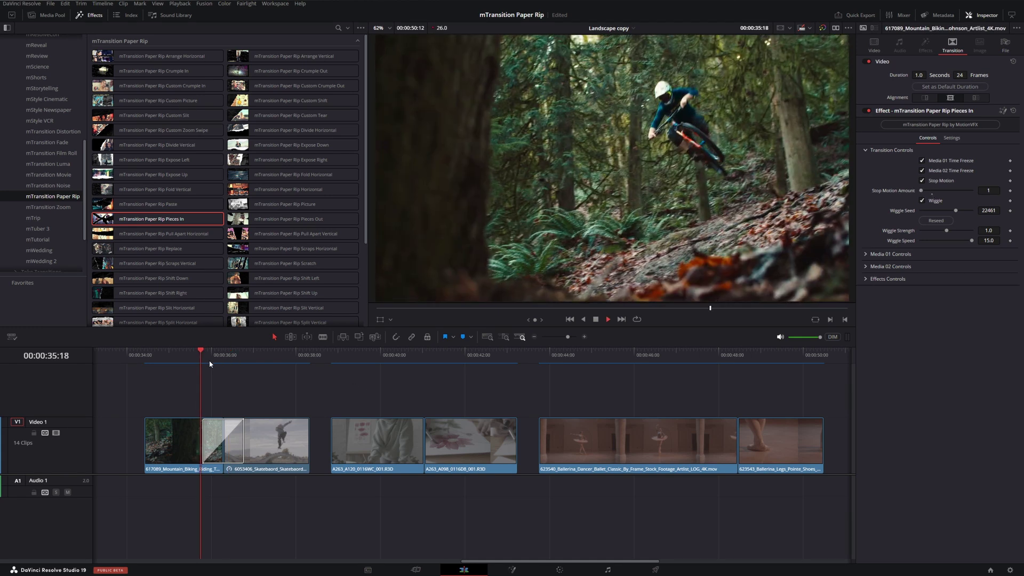
pyautogui.press('space')
# Raise the stop motion amount to 5, then play and scrub the transition again
pyautogui.click(222, 362)
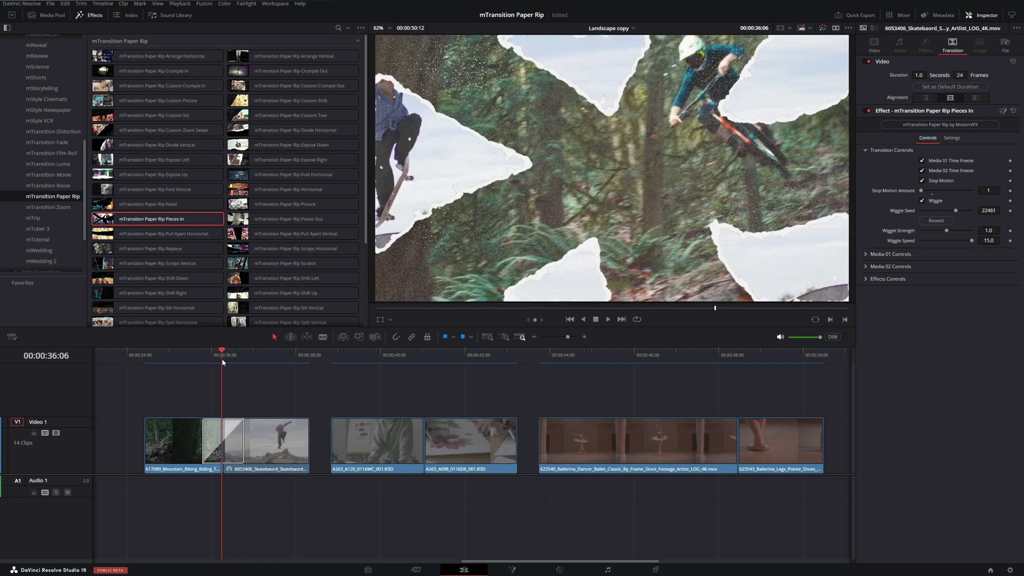
pyautogui.moveTo(921, 191); pyautogui.dragTo(943, 194)
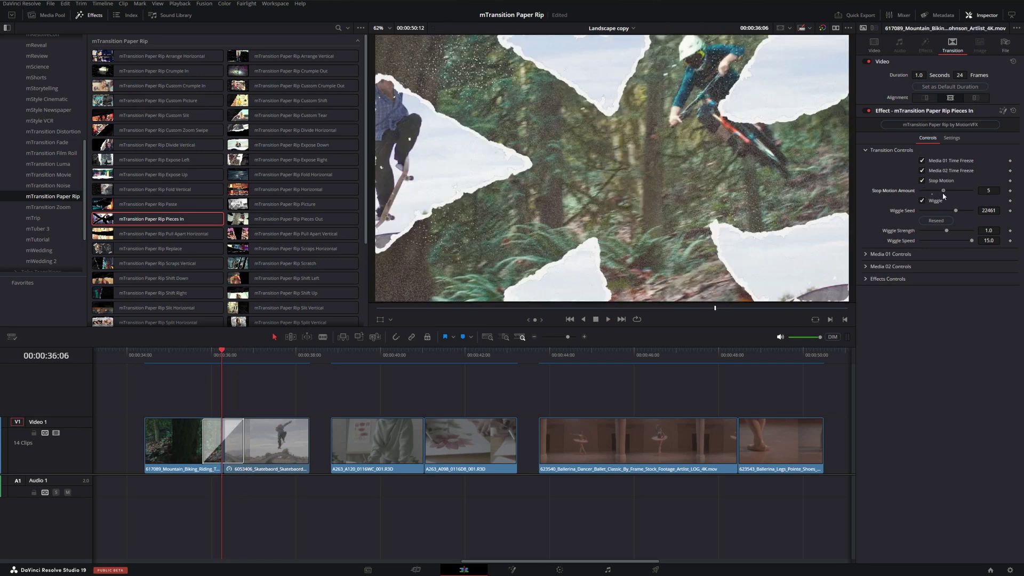
pyautogui.click(185, 361)
pyautogui.press('space')
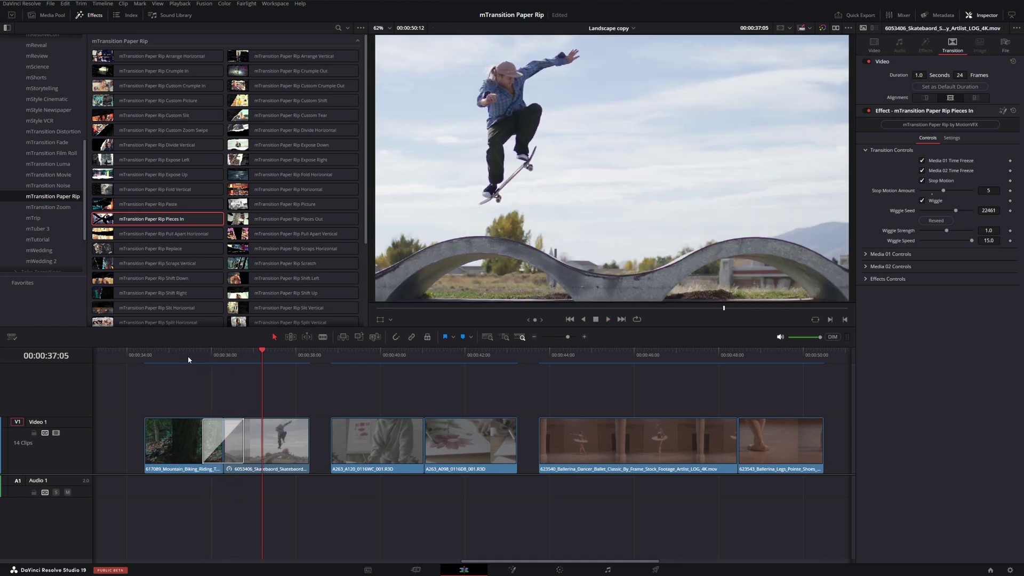
pyautogui.click(188, 360)
pyautogui.moveTo(189, 360); pyautogui.dragTo(232, 360)
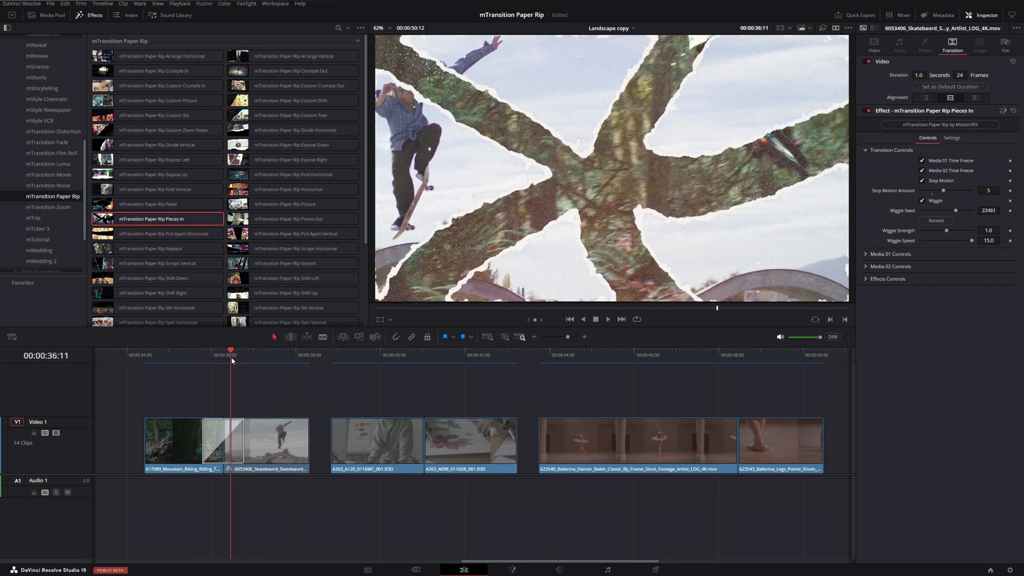
# Enable Leak in Effects Controls and set Grain Amount to 10.0, toggling grain to compare
pyautogui.click(867, 279)
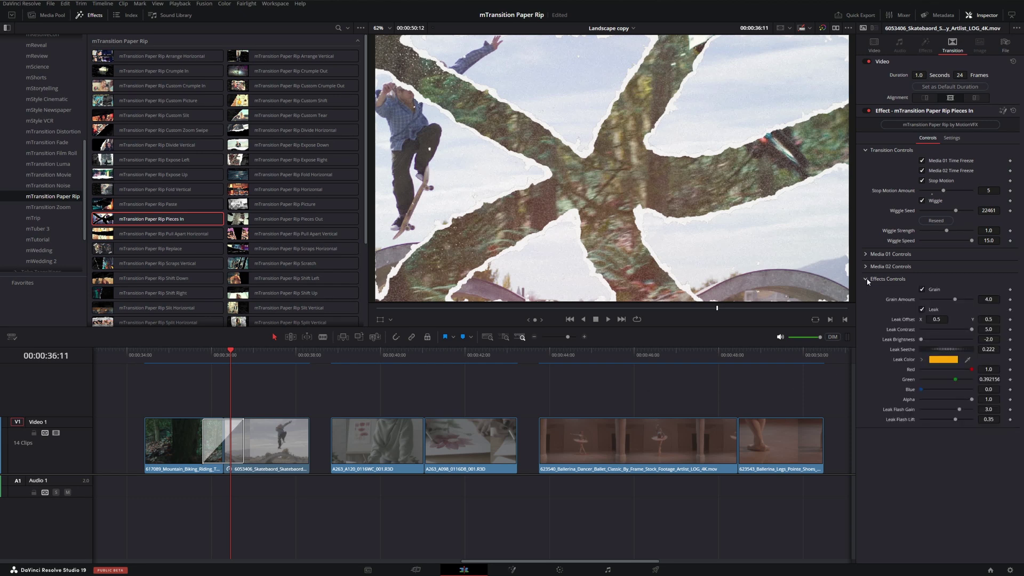
pyautogui.click(922, 310)
pyautogui.click(866, 254)
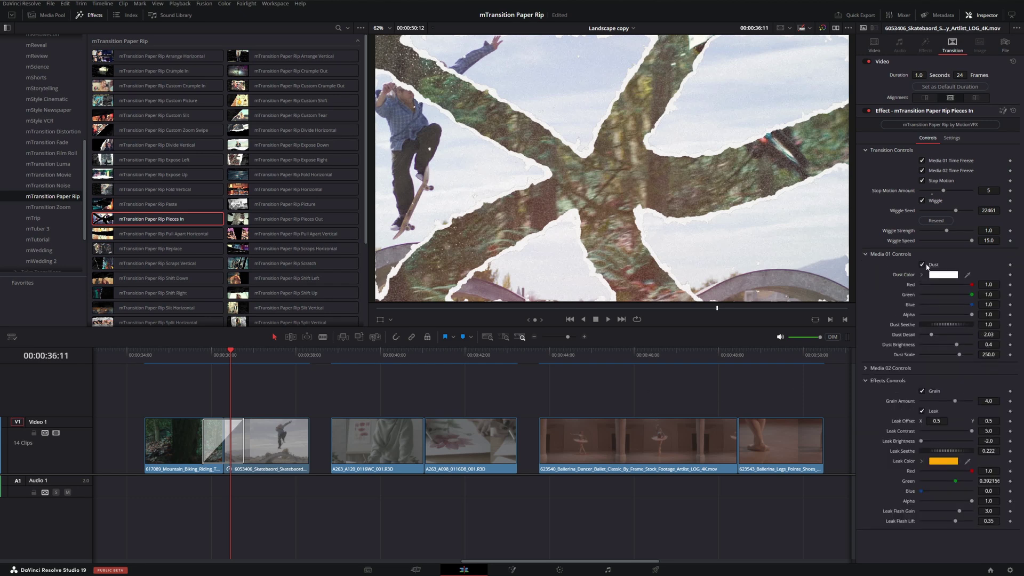
pyautogui.click(867, 255)
pyautogui.moveTo(955, 299); pyautogui.dragTo(976, 302)
pyautogui.scroll(8, 640, 176)
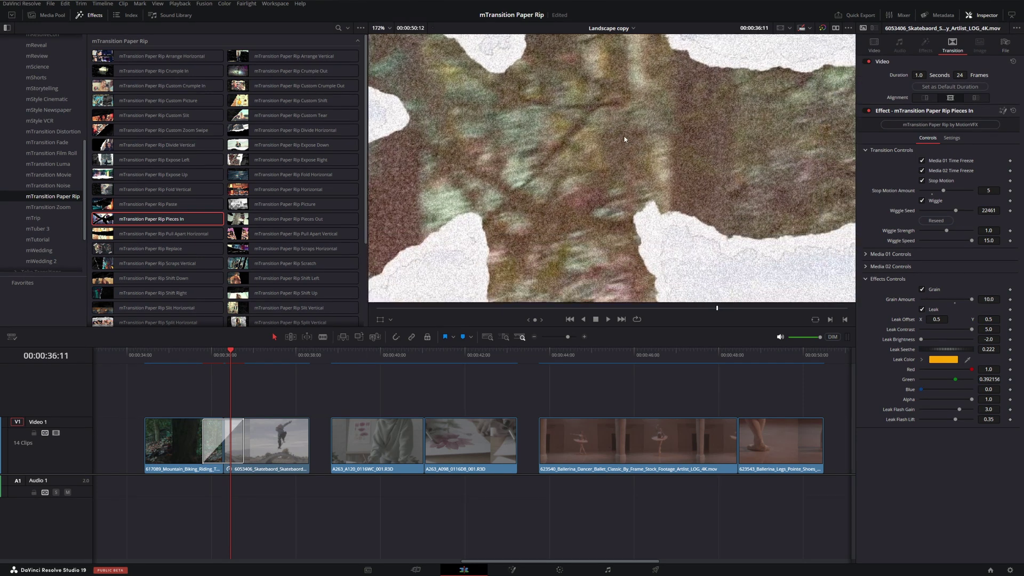
pyautogui.scroll(-3, 642, 176)
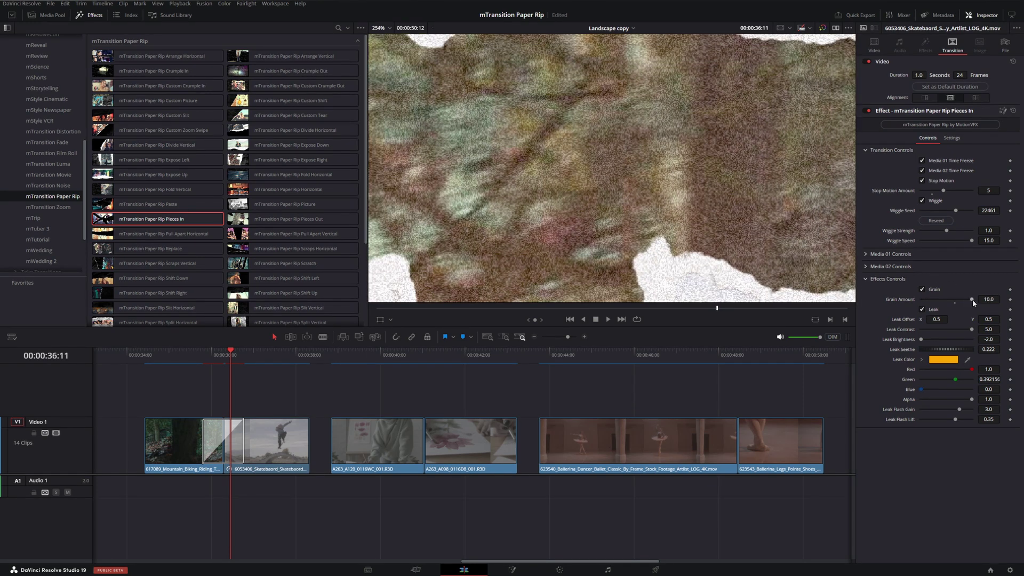
pyautogui.click(922, 290)
pyautogui.click(923, 289)
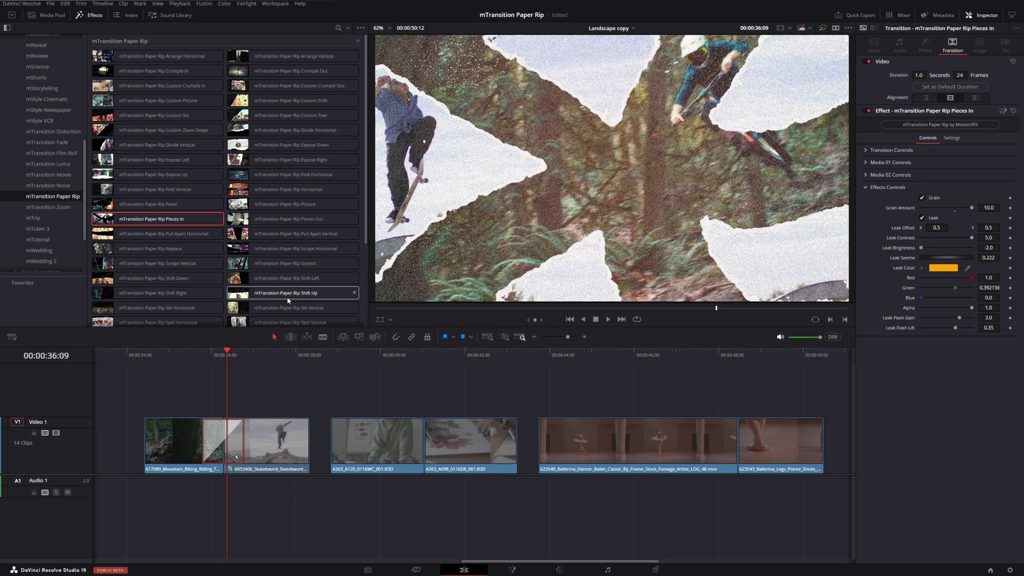
# Replace the transition with Paper Rip Shift Up and reduce its Leak Contrast
pyautogui.moveTo(275, 297); pyautogui.dragTo(238, 441)
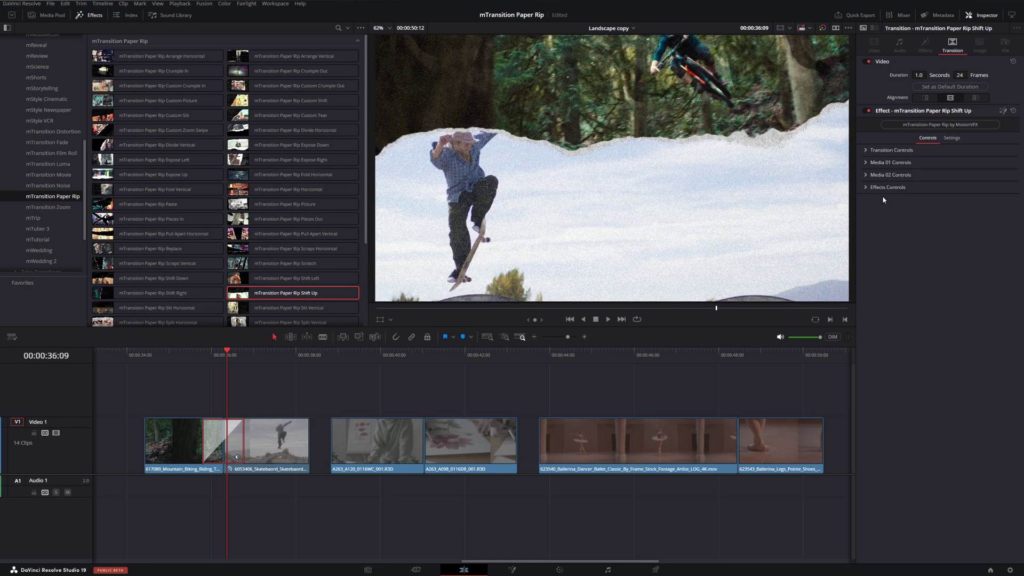
pyautogui.moveTo(212, 360); pyautogui.dragTo(209, 362)
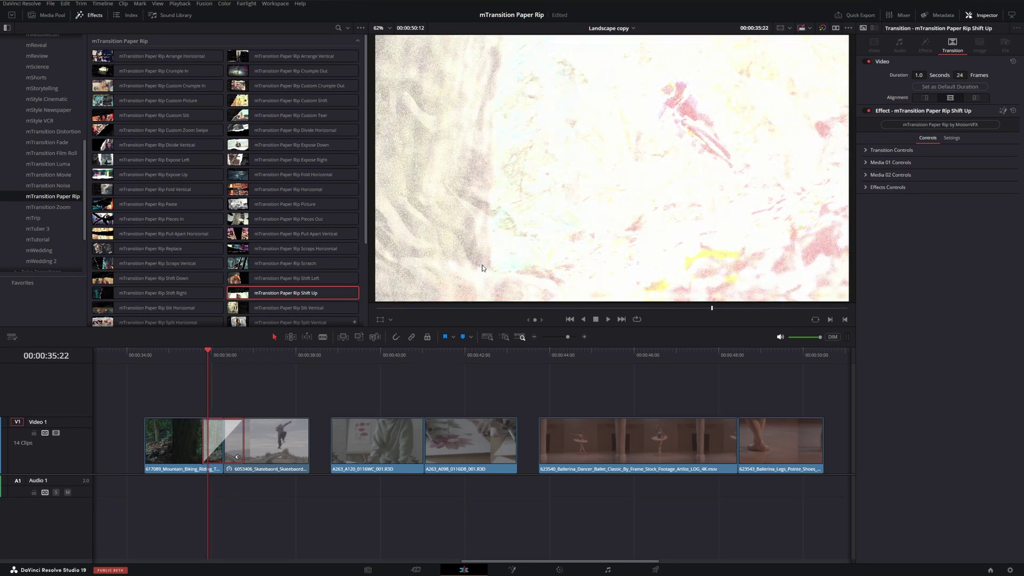
pyautogui.click(867, 187)
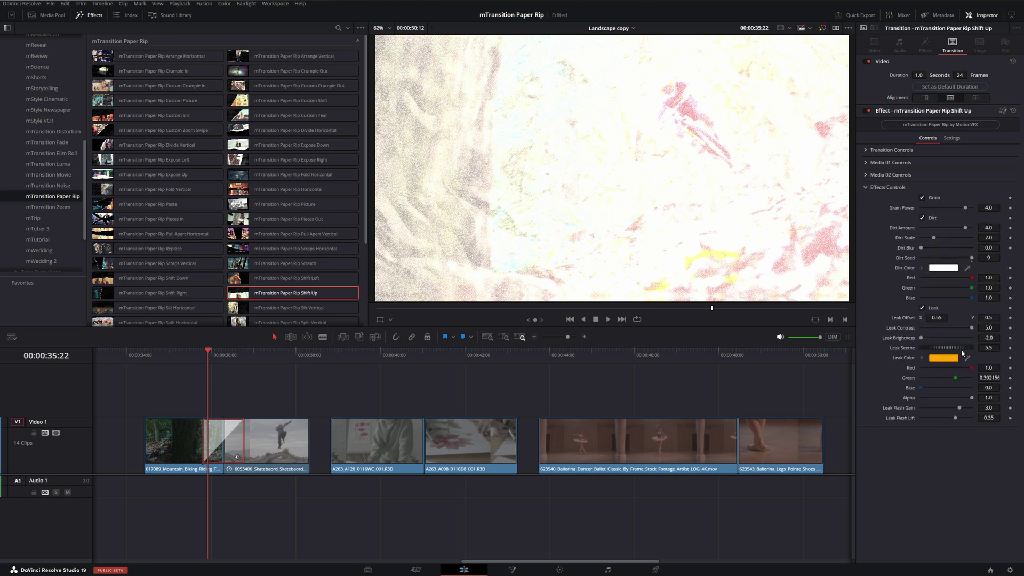
pyautogui.moveTo(972, 328); pyautogui.dragTo(926, 343)
# Lower Leak Brightness and Leak Flash Lift, and set Leak Flash Gain to 0.55
pyautogui.moveTo(960, 408); pyautogui.dragTo(952, 409)
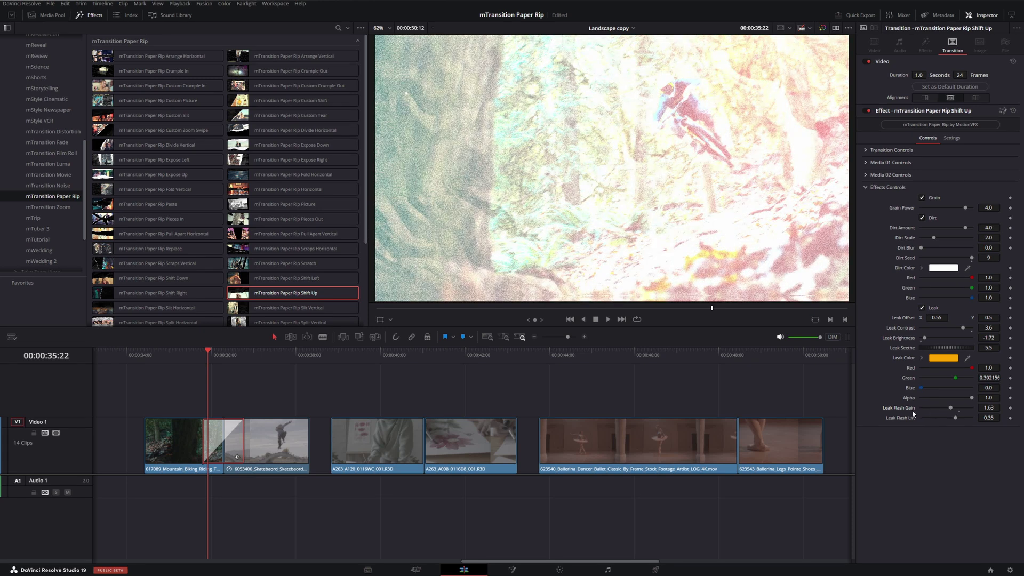
pyautogui.doubleClick(948, 409)
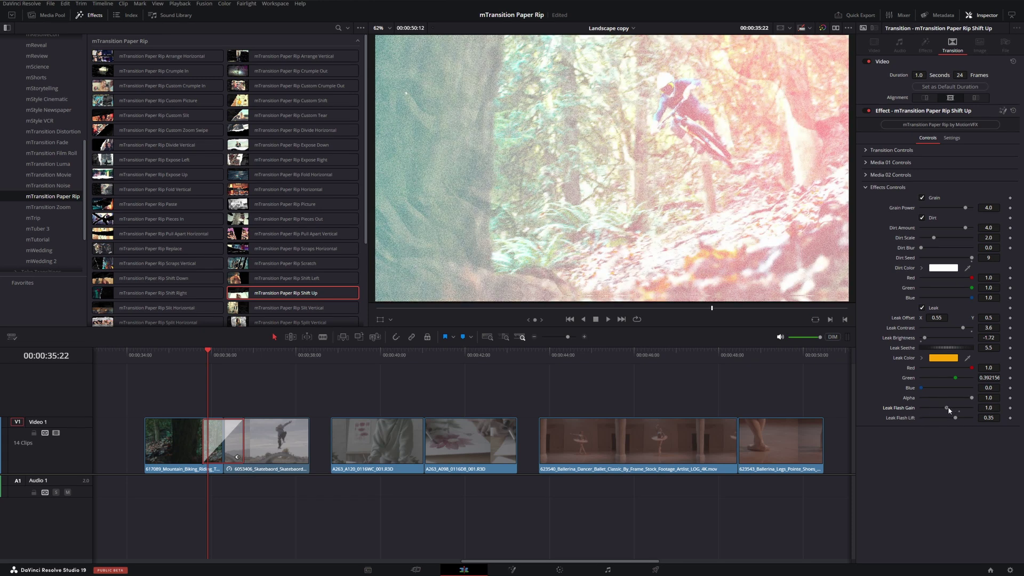
pyautogui.moveTo(959, 421); pyautogui.dragTo(941, 414)
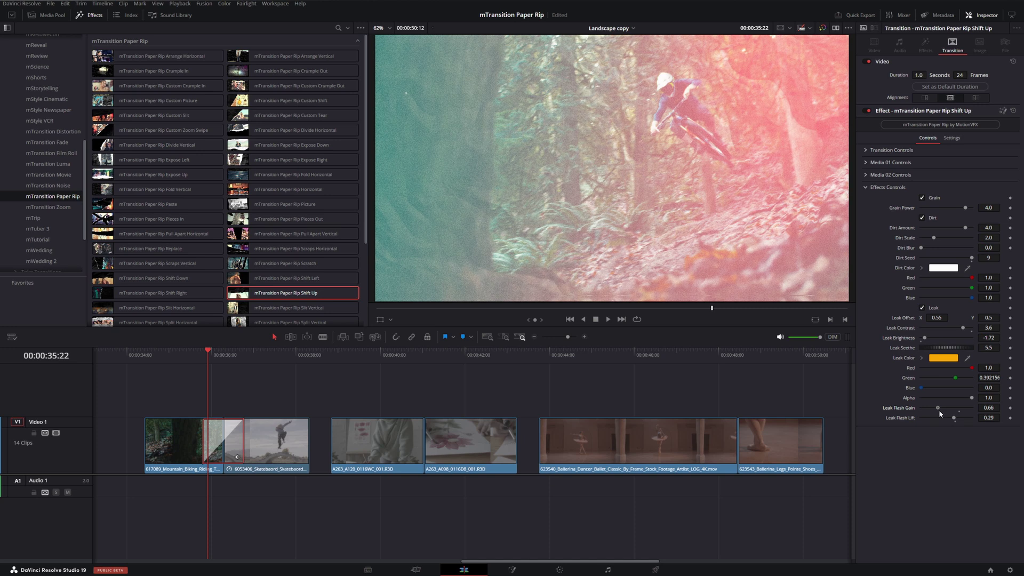
pyautogui.moveTo(939, 413); pyautogui.dragTo(937, 414)
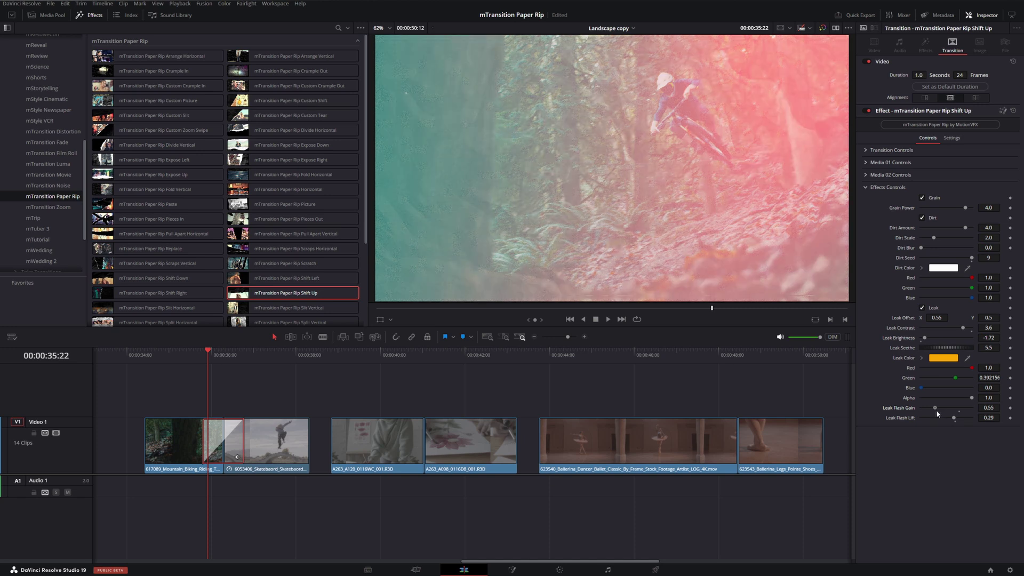
pyautogui.moveTo(214, 357)
pyautogui.mouseDown()
pyautogui.moveTo(203, 360)
pyautogui.moveTo(222, 359)
pyautogui.mouseUp()
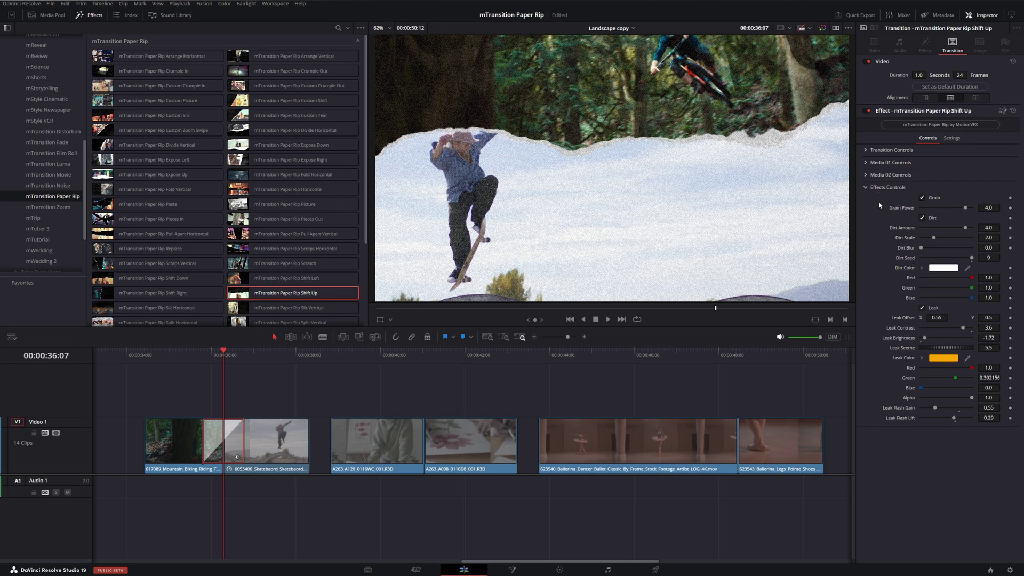
# Switch off the Shift Up transition's Dirt overlay and Media 02 Dust, scrubbing to check
pyautogui.click(923, 218)
pyautogui.moveTo(212, 362); pyautogui.dragTo(239, 358)
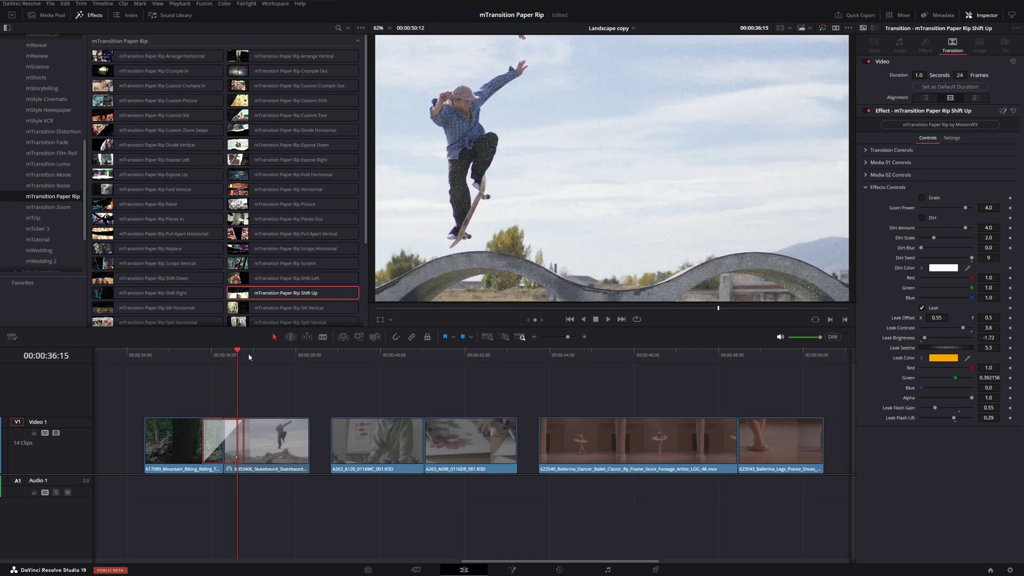
pyautogui.click(865, 172)
pyautogui.click(922, 185)
pyautogui.click(865, 162)
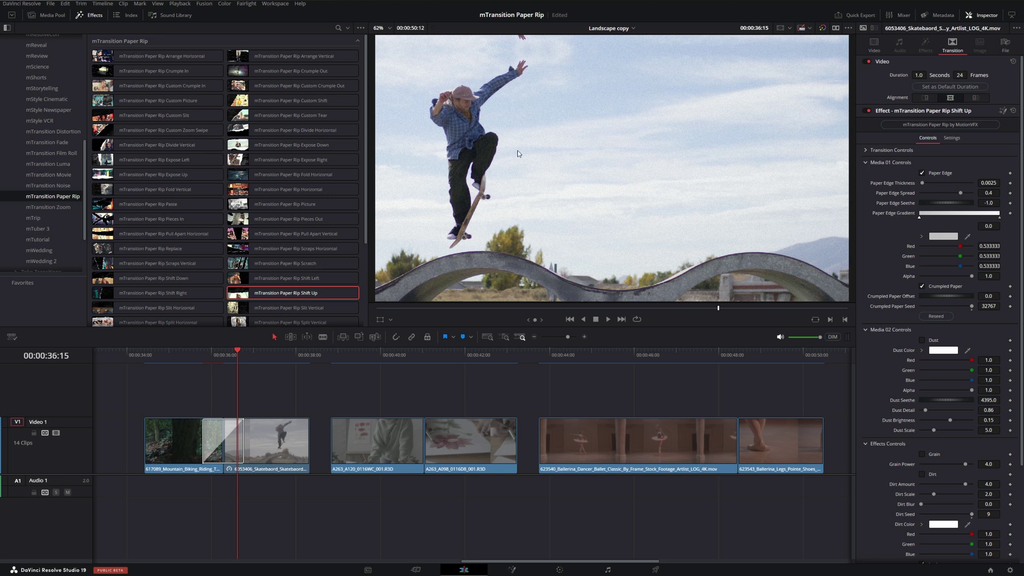
pyautogui.scroll(-3, 929, 283)
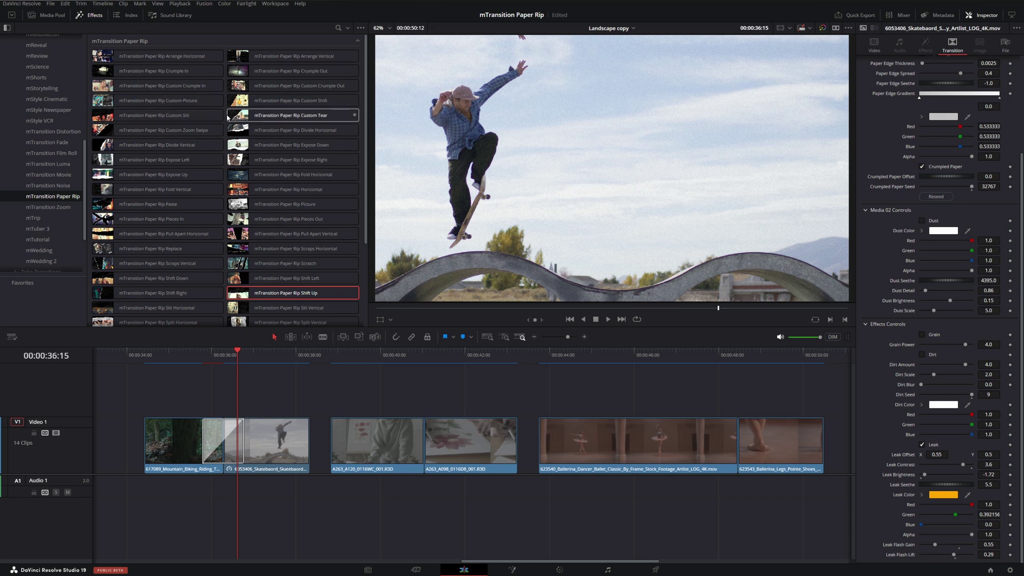
pyautogui.click(292, 100)
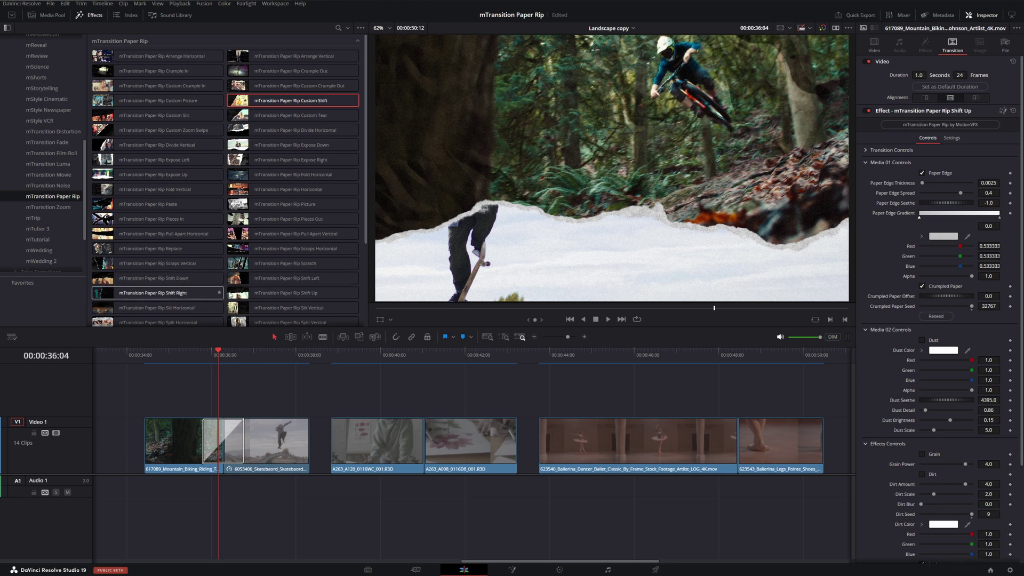
# Replace the transition with Paper Rip Custom Shift and set Slide Rotation Amount to 296.1
pyautogui.click(868, 151)
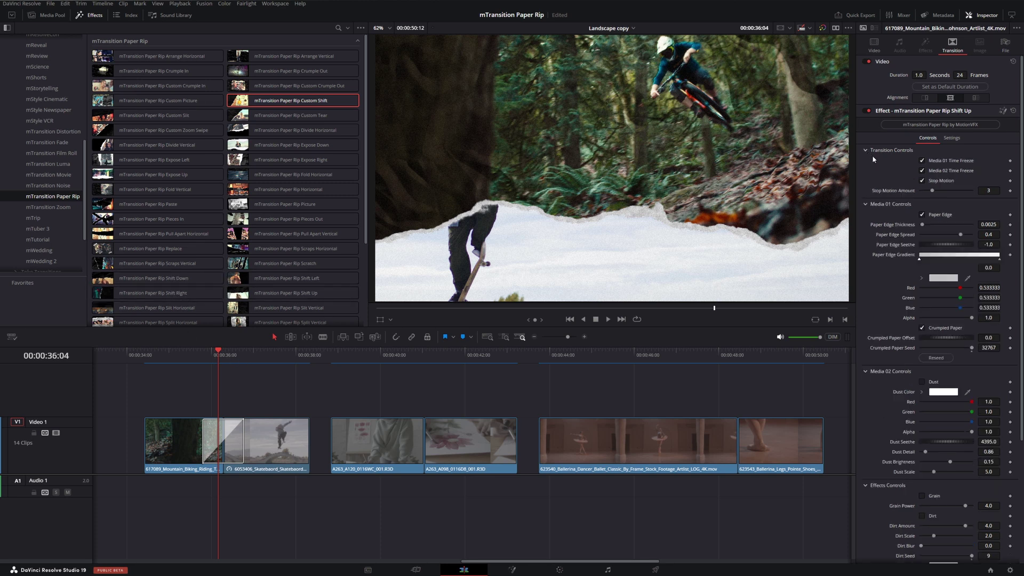
pyautogui.click(872, 152)
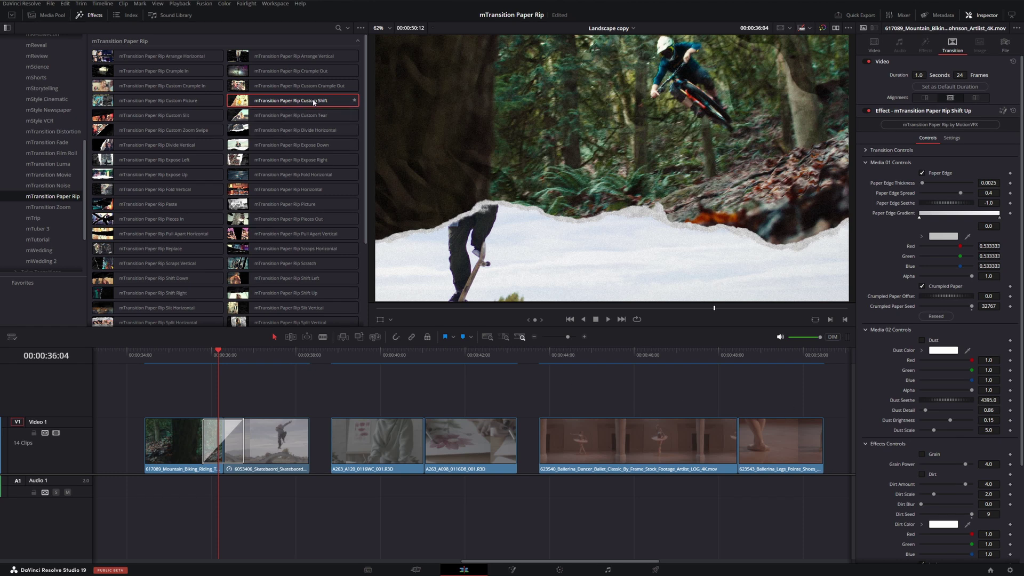
pyautogui.moveTo(312, 100); pyautogui.dragTo(237, 436)
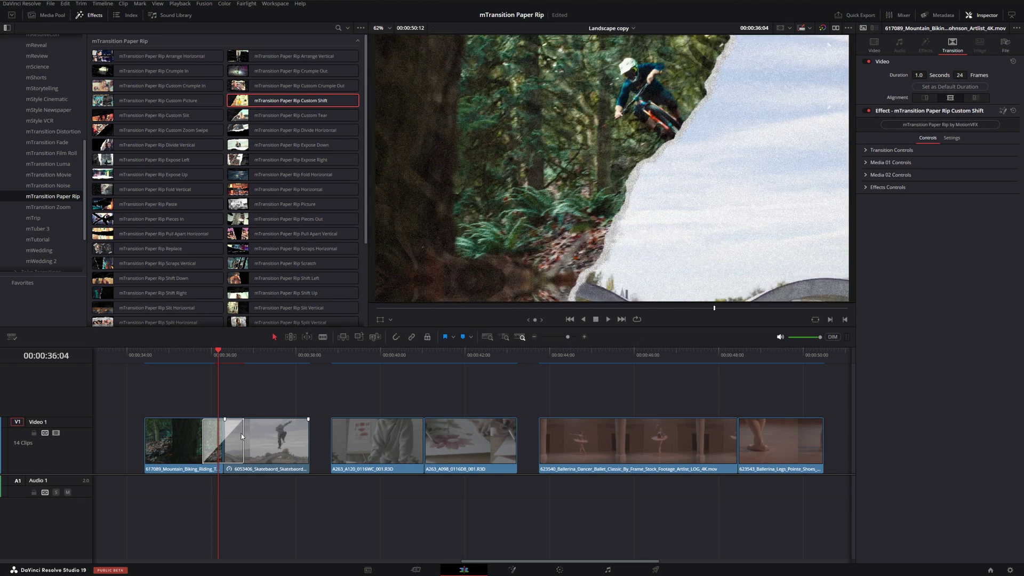
pyautogui.click(230, 440)
pyautogui.click(870, 150)
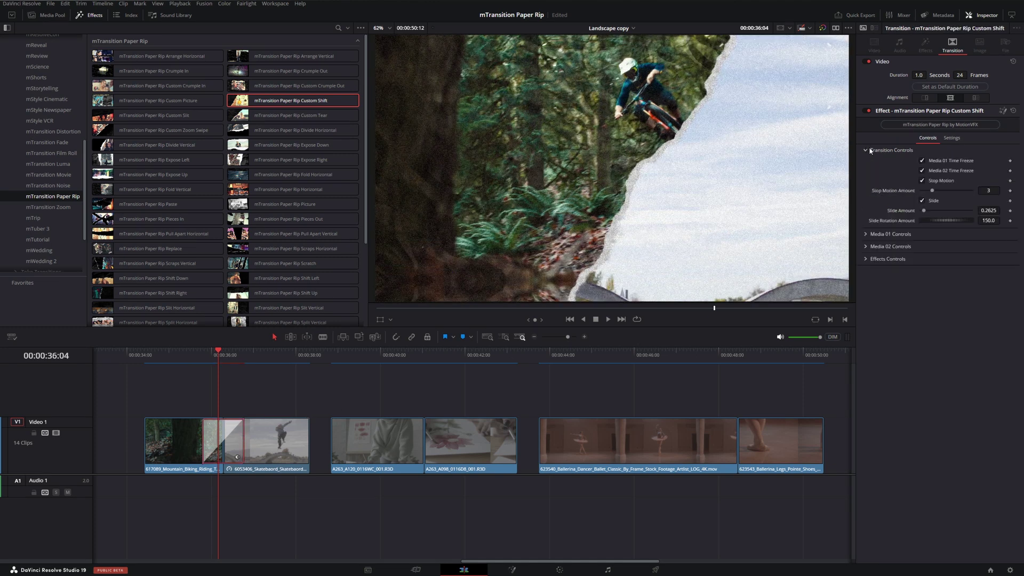
pyautogui.moveTo(934, 222)
pyautogui.mouseDown()
pyautogui.moveTo(947, 223)
pyautogui.moveTo(924, 215)
pyautogui.mouseUp()
pyautogui.scroll(-3, 348, 239)
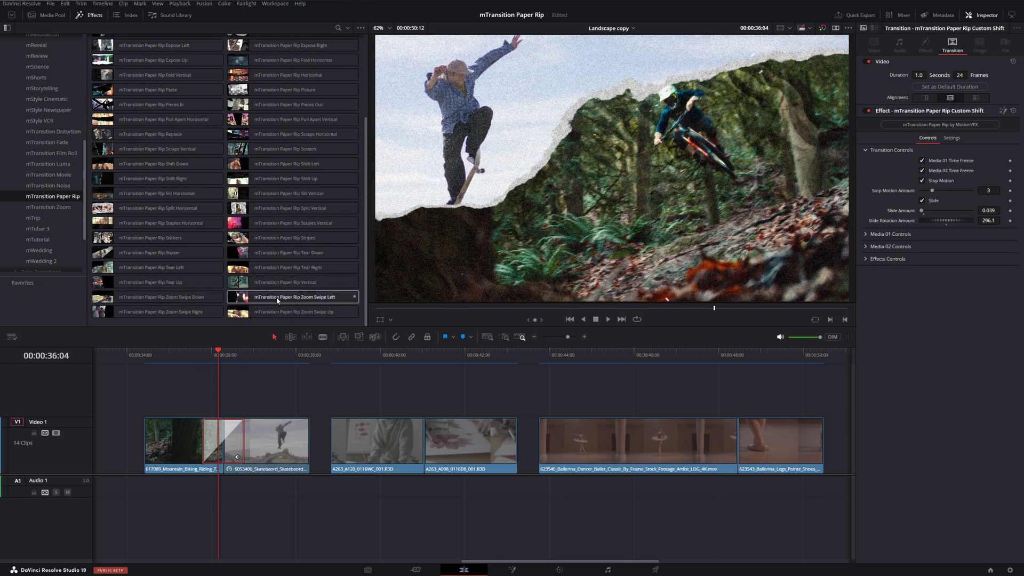
# Apply Paper Rip Zoom Swipe Down to the first cut and preview it
pyautogui.moveTo(181, 303); pyautogui.dragTo(238, 434)
pyautogui.moveTo(216, 357); pyautogui.dragTo(241, 357)
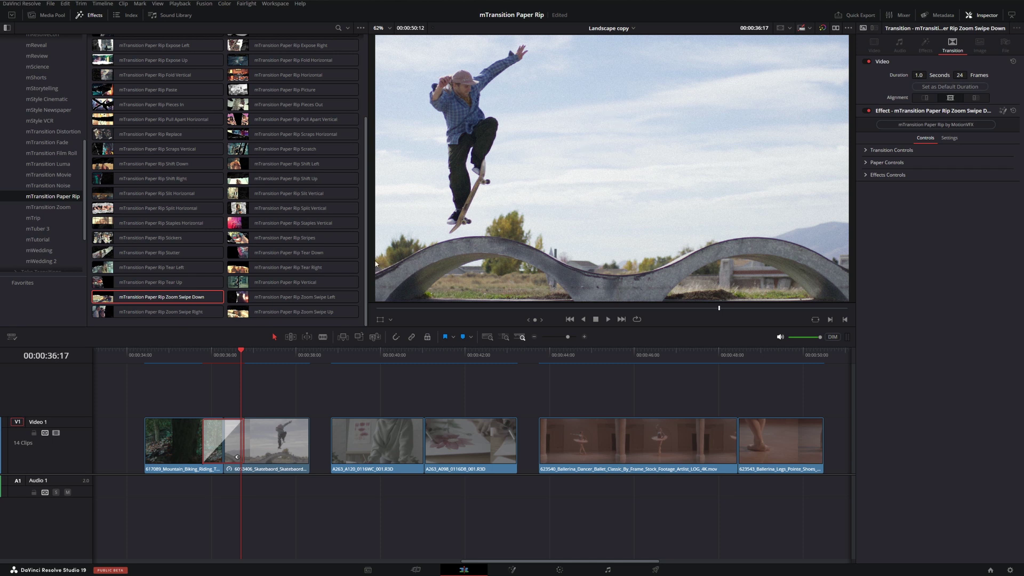
pyautogui.click(213, 359)
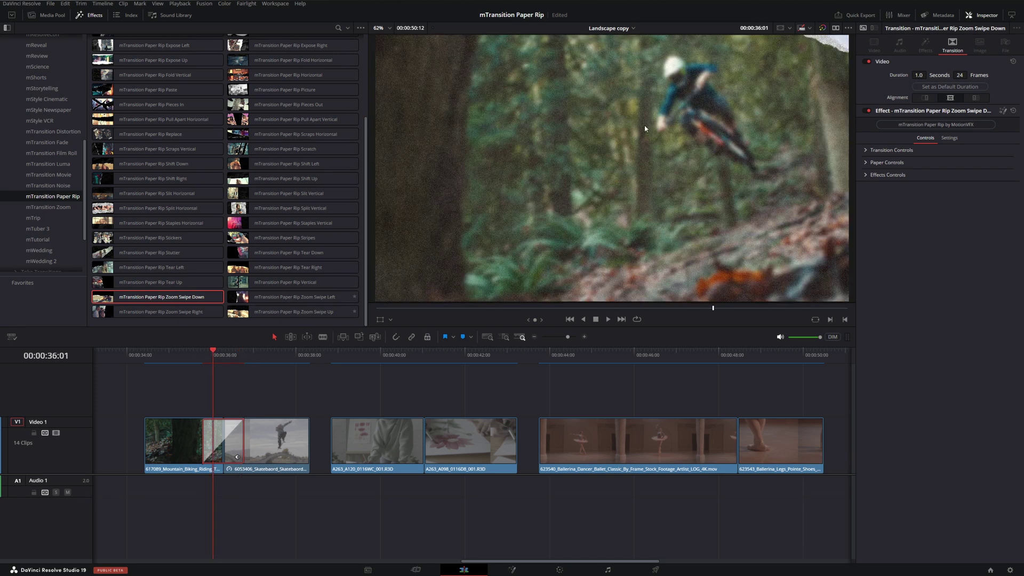
pyautogui.click(866, 150)
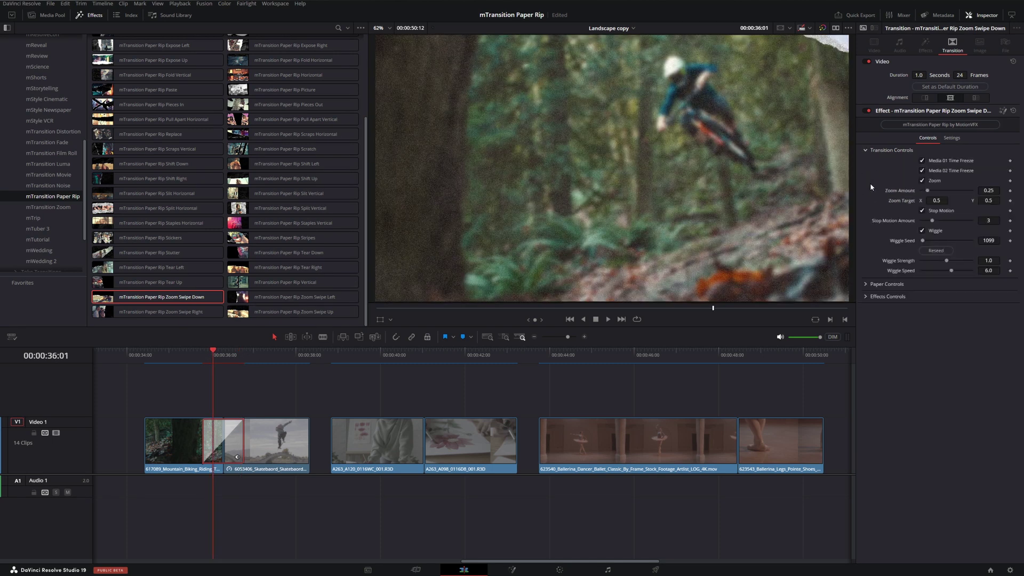
pyautogui.click(866, 284)
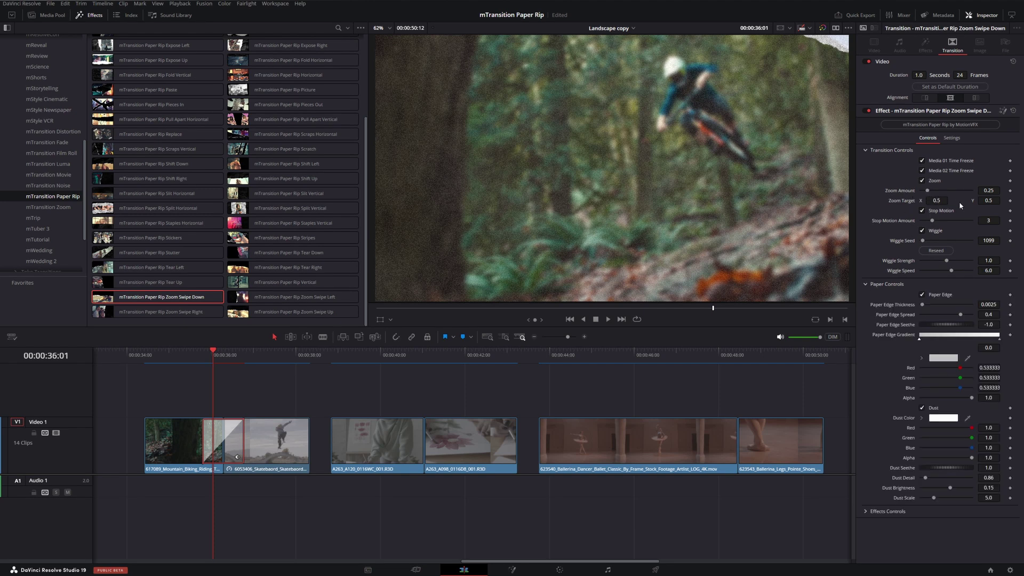
pyautogui.scroll(5, 262, 182)
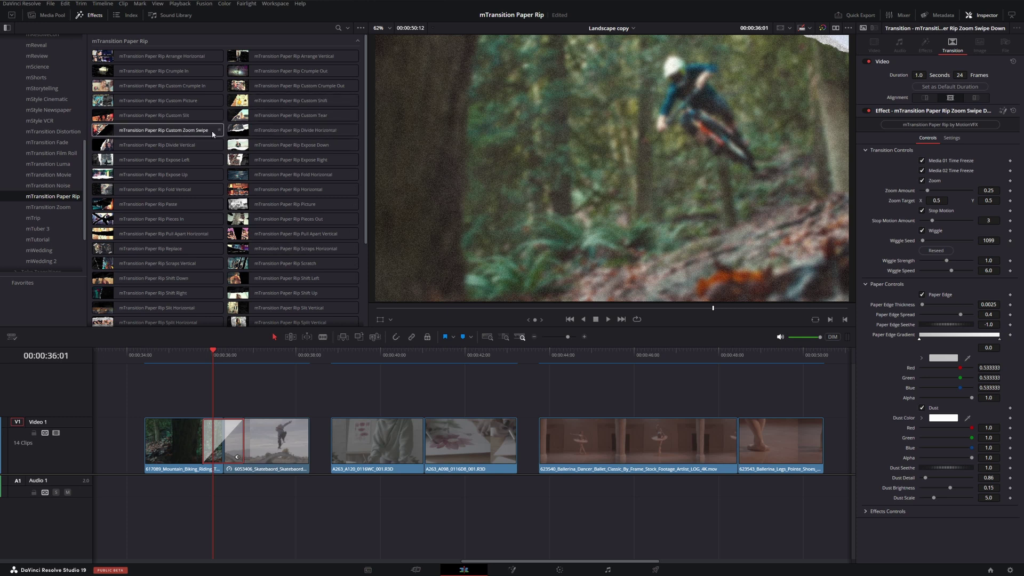
# Replace it with Custom Zoom Swipe and show its swipe settings
pyautogui.moveTo(197, 131); pyautogui.dragTo(238, 434)
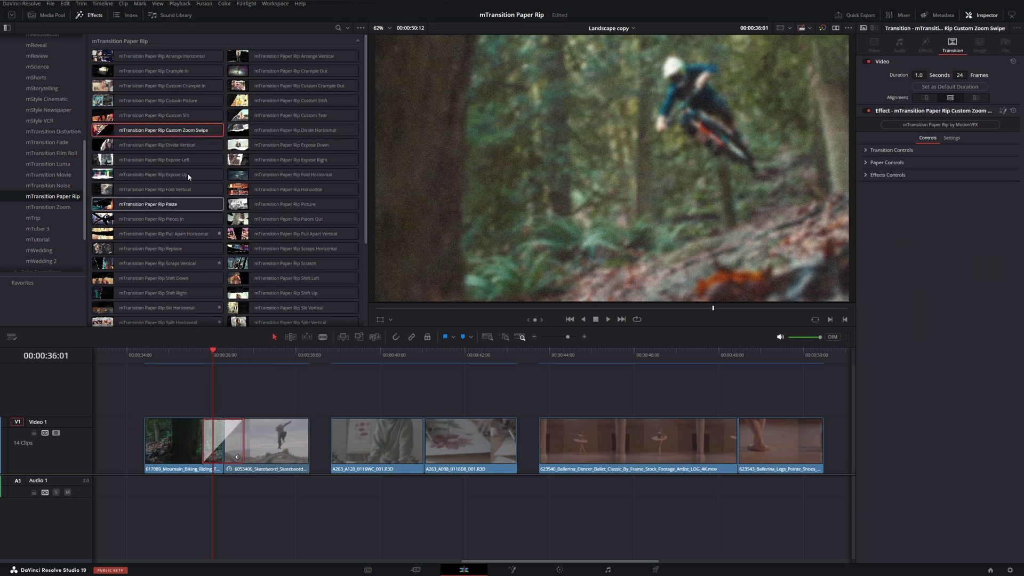
pyautogui.click(892, 150)
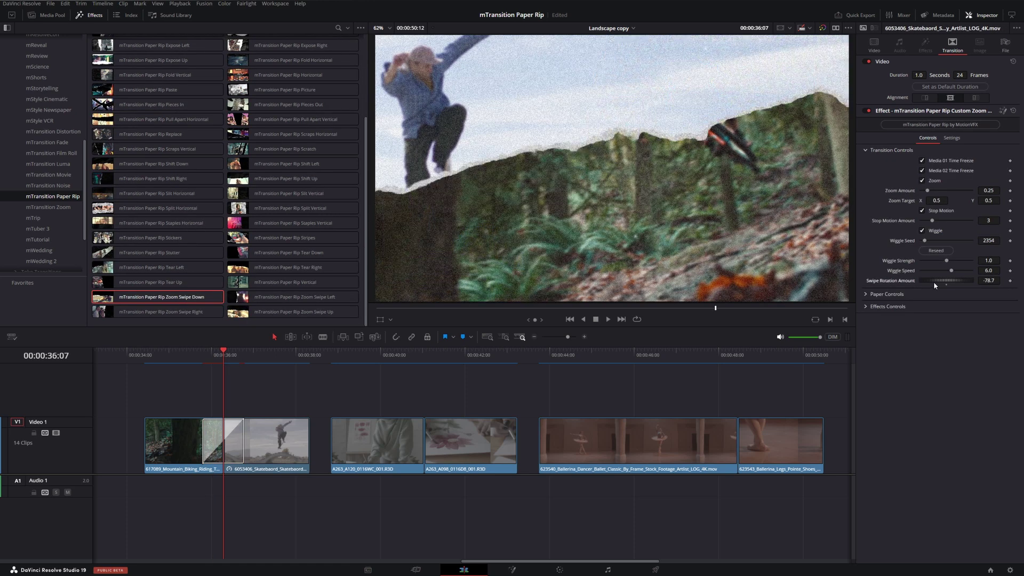
pyautogui.scroll(5, 937, 286)
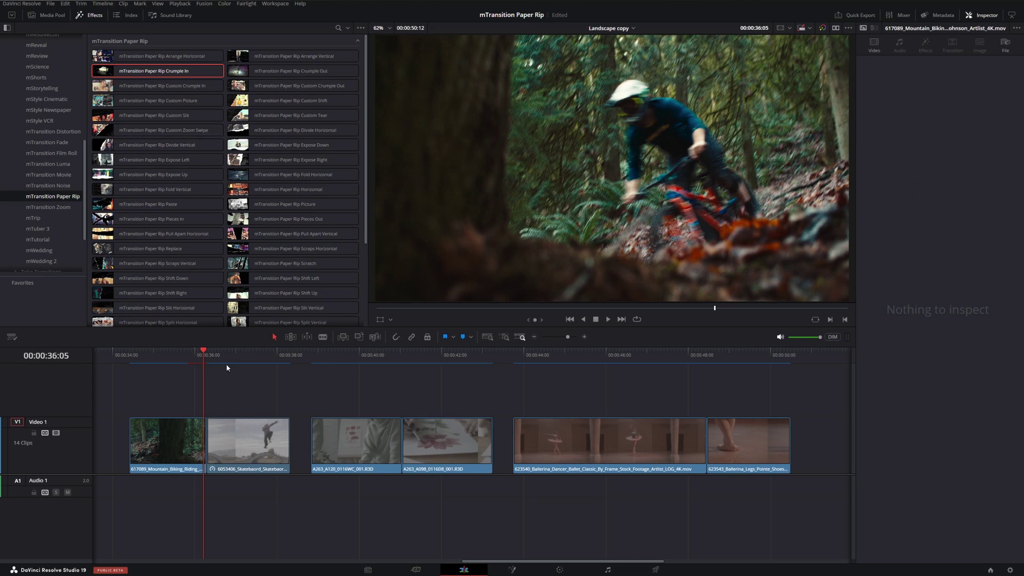
# Drop Crumple In onto the cut between the A263 painting clips and play it
pyautogui.click(206, 356)
pyautogui.moveTo(155, 71); pyautogui.dragTo(400, 435)
pyautogui.moveTo(390, 355); pyautogui.dragTo(381, 368)
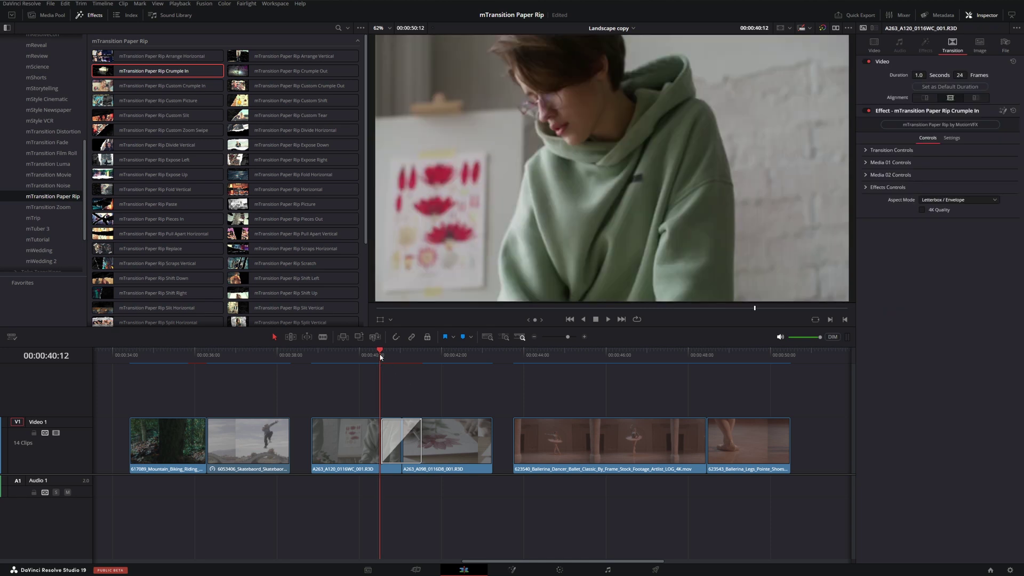
pyautogui.moveTo(380, 355)
pyautogui.mouseDown()
pyautogui.moveTo(389, 355)
pyautogui.moveTo(376, 361)
pyautogui.mouseUp()
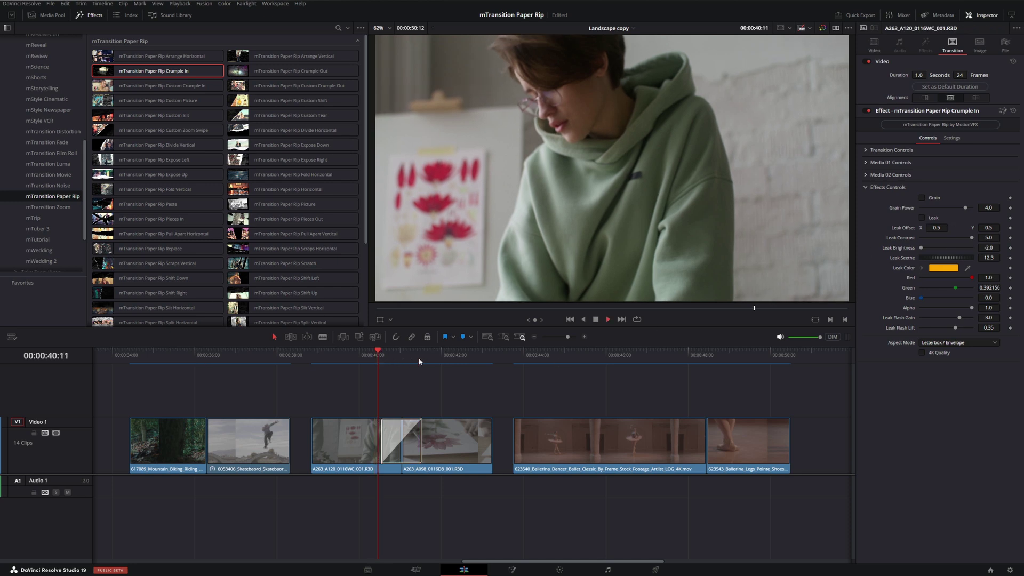
pyautogui.press('space')
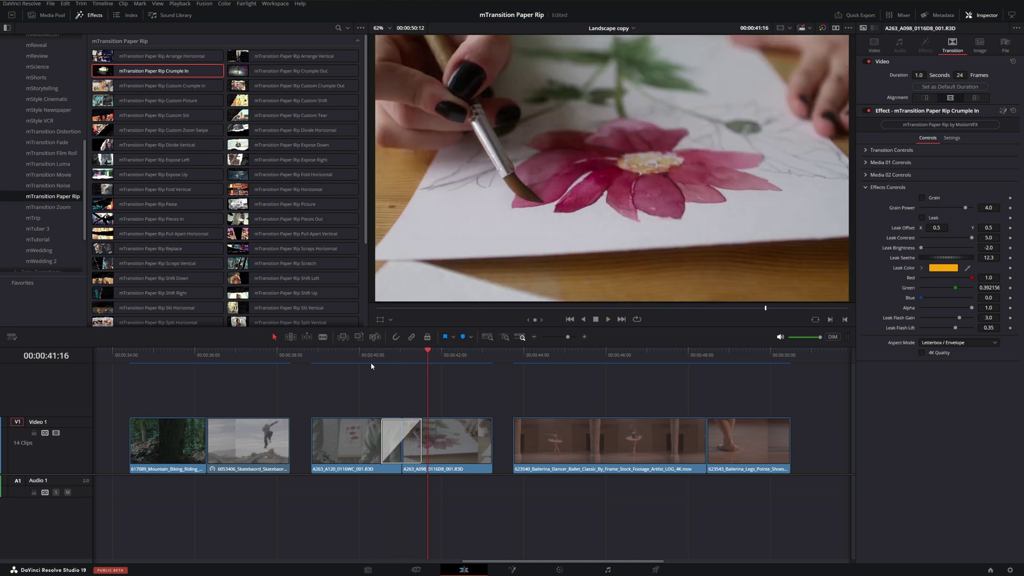
pyautogui.click(374, 358)
# Replace Crumple In with Paper Rip Custom Crumple In and show its settings
pyautogui.click(187, 86)
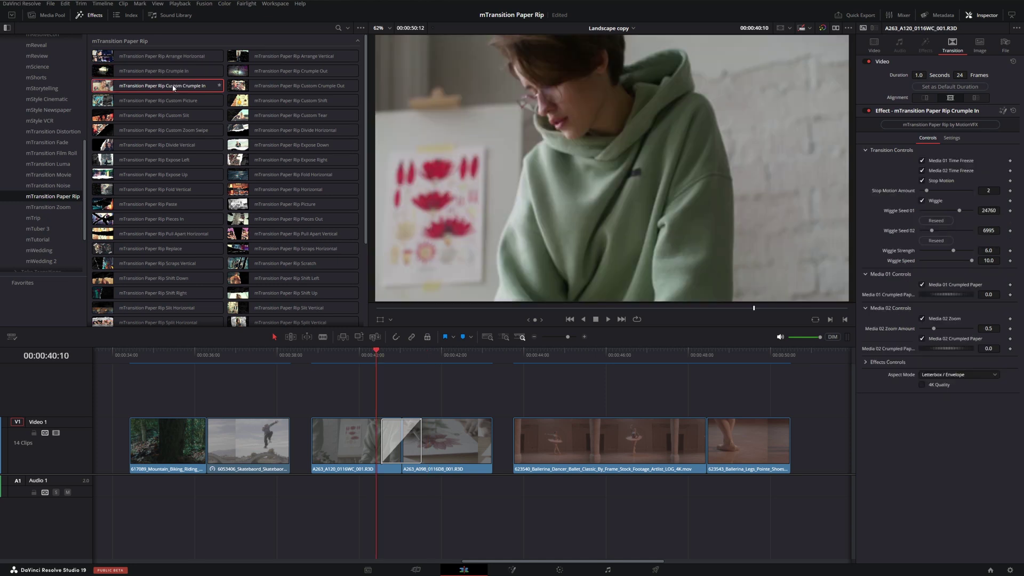
pyautogui.moveTo(173, 88); pyautogui.dragTo(411, 443)
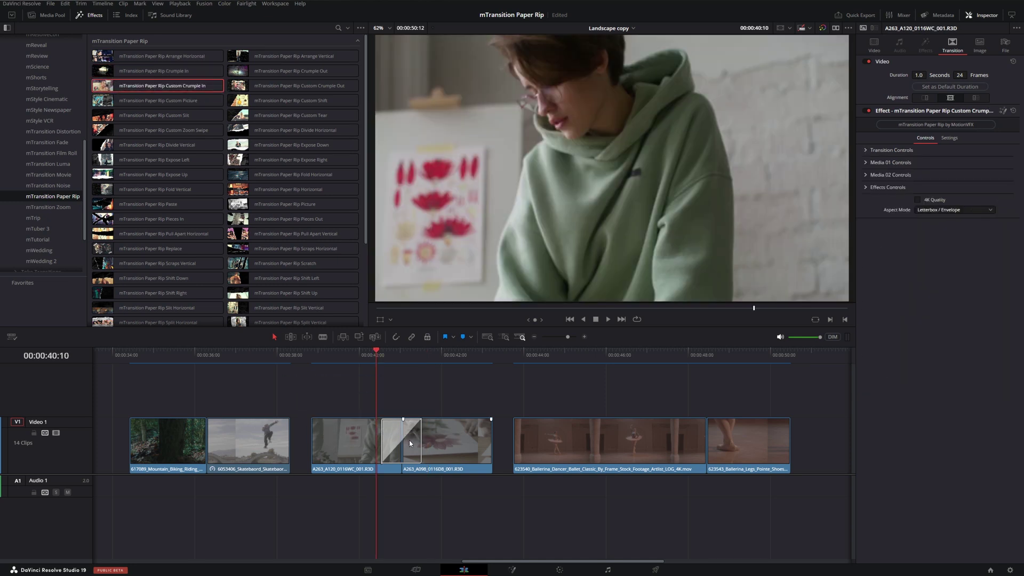
pyautogui.click(865, 150)
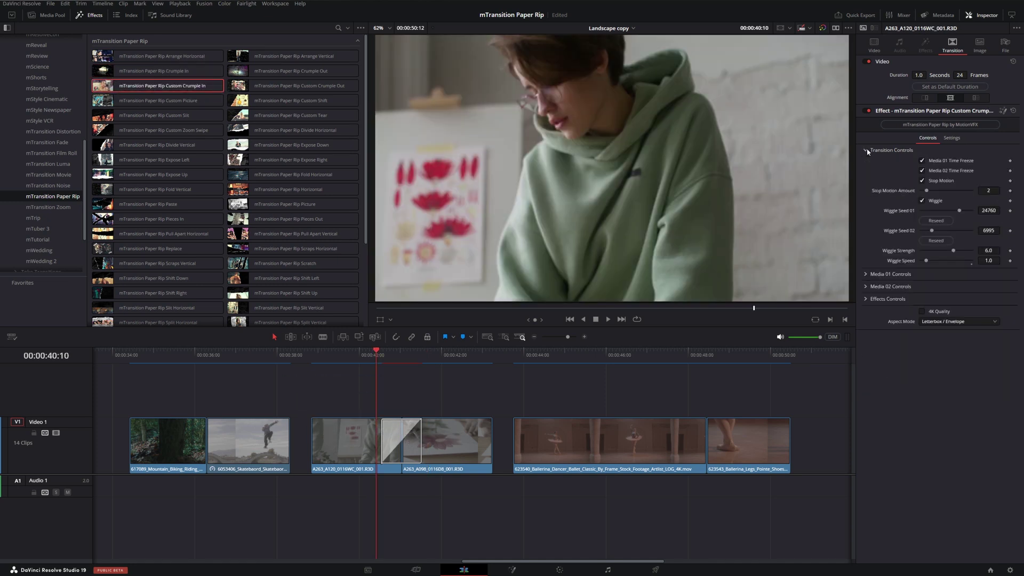
# In Media 01 Controls, change the Custom Crumple In slide position X to 0.97 and preview it
pyautogui.click(867, 274)
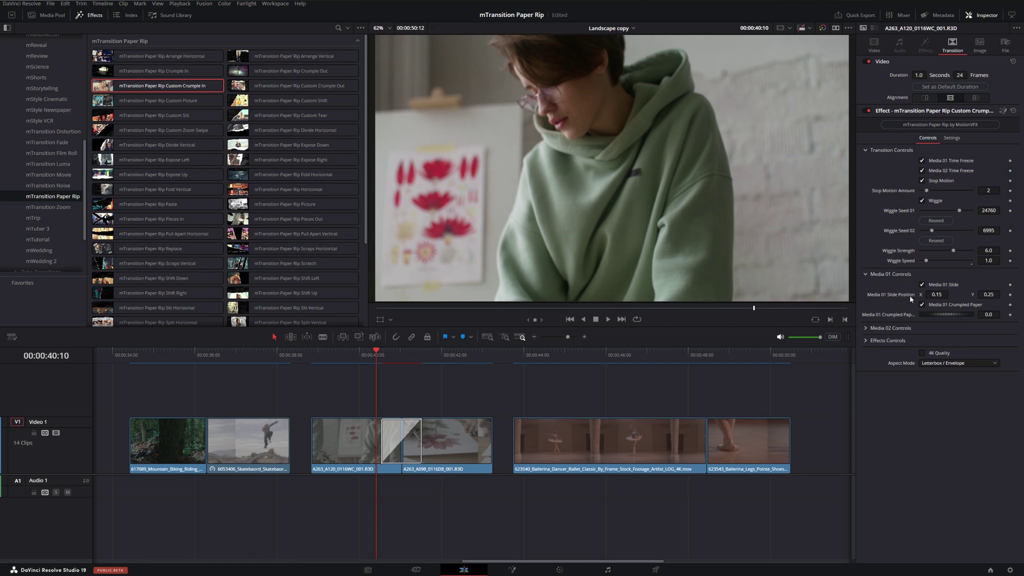
pyautogui.click(405, 354)
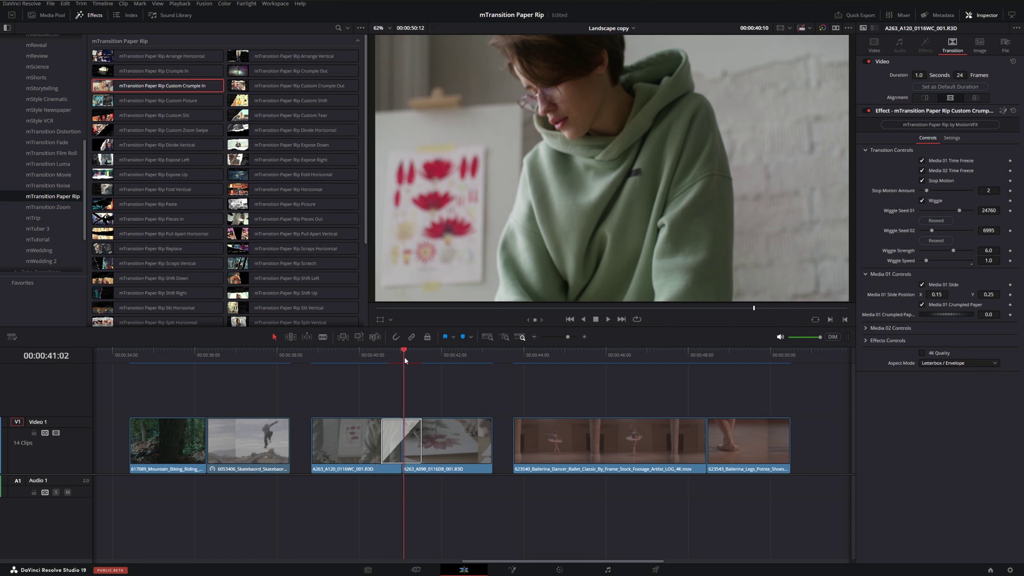
pyautogui.click(937, 294)
pyautogui.write('24')
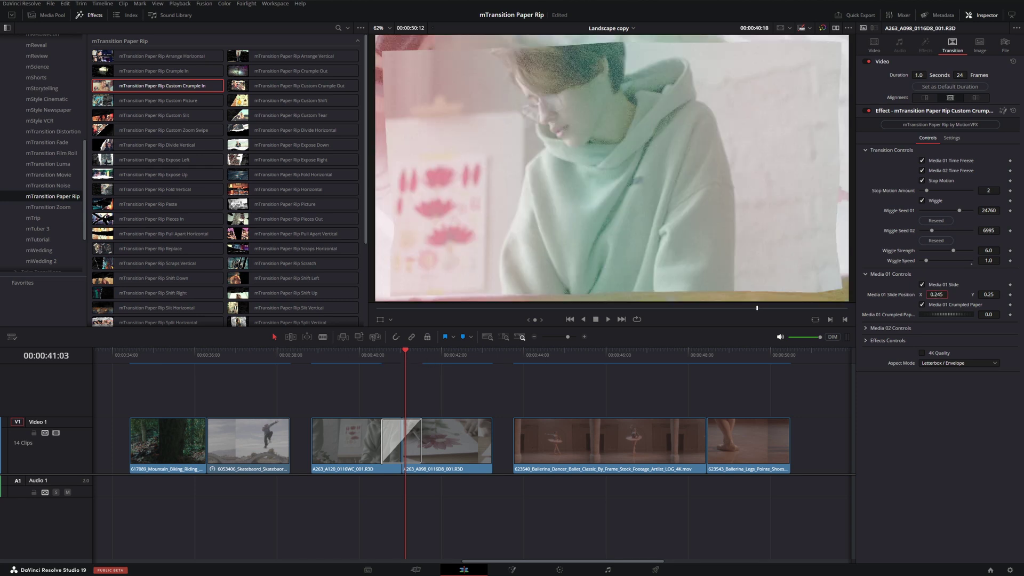
pyautogui.press('Return')
pyautogui.click(938, 294)
pyautogui.write('0.209')
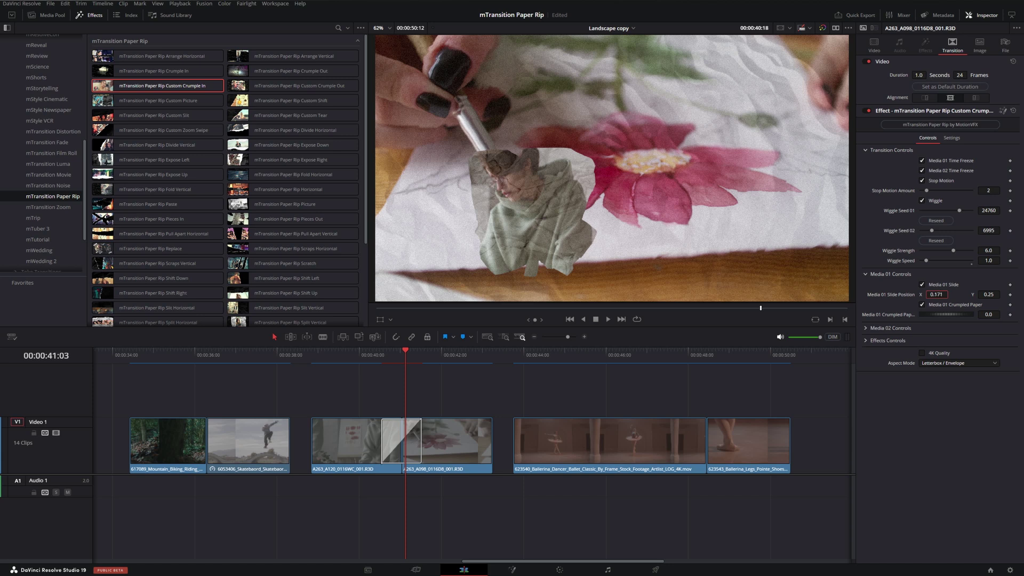
pyautogui.write('0.556')
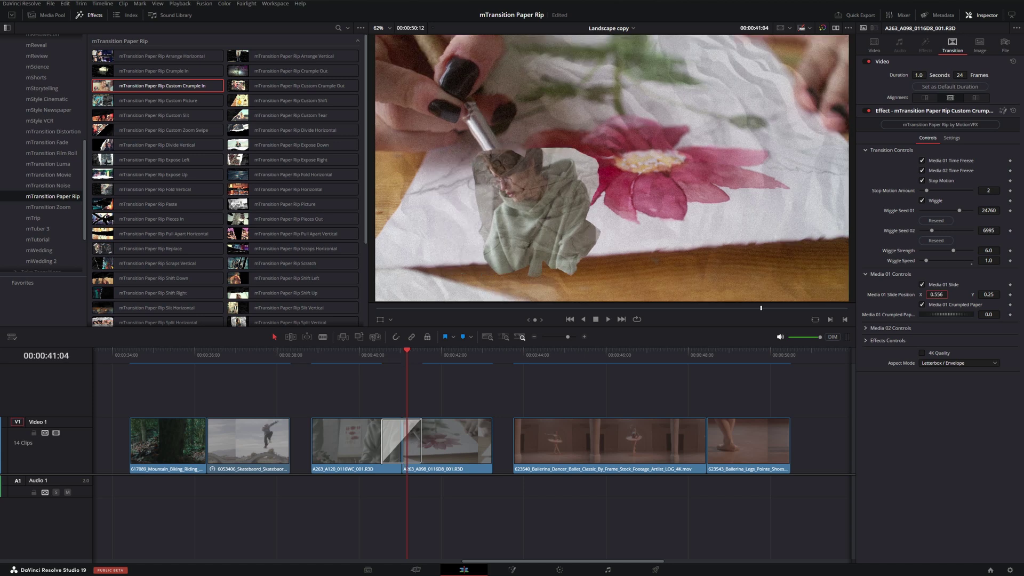
pyautogui.write('0.97')
pyautogui.press('Return')
pyautogui.click(360, 355)
pyautogui.press('space')
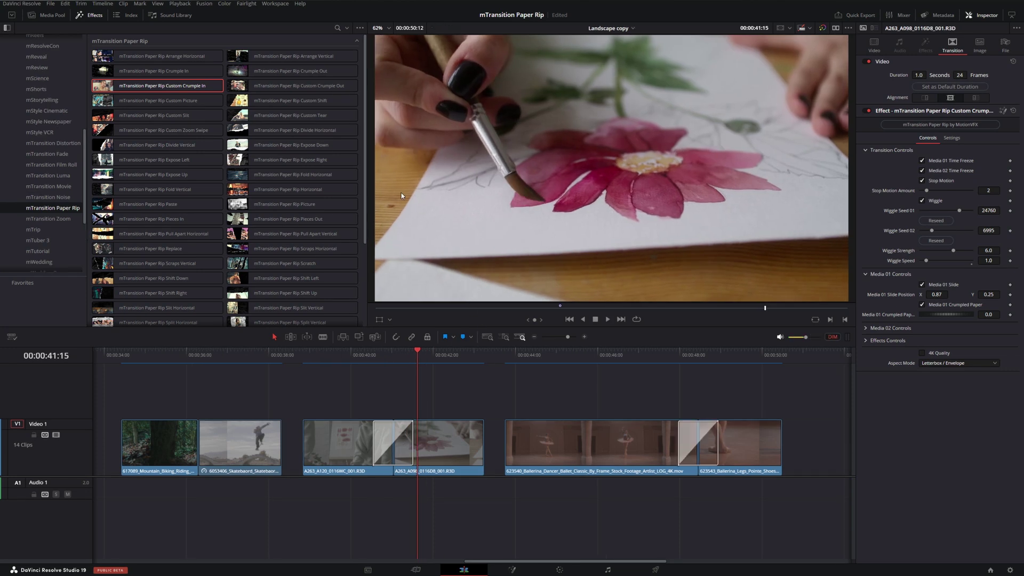
# Swap in Paper Rip Expose Down and load Desktop's Wide_Still.png as its drop zone image
pyautogui.moveTo(294, 148); pyautogui.dragTo(404, 447)
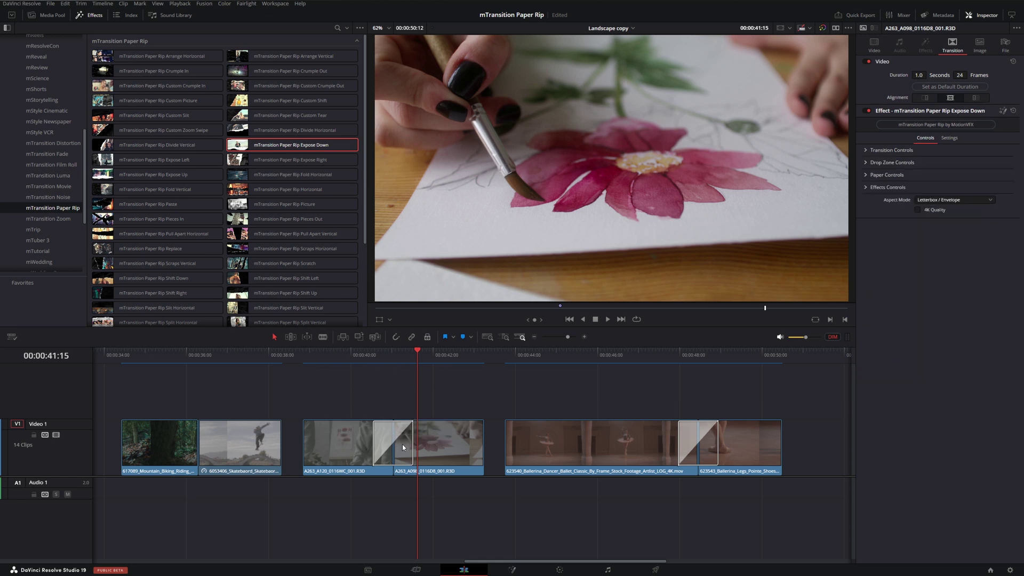
pyautogui.click(868, 164)
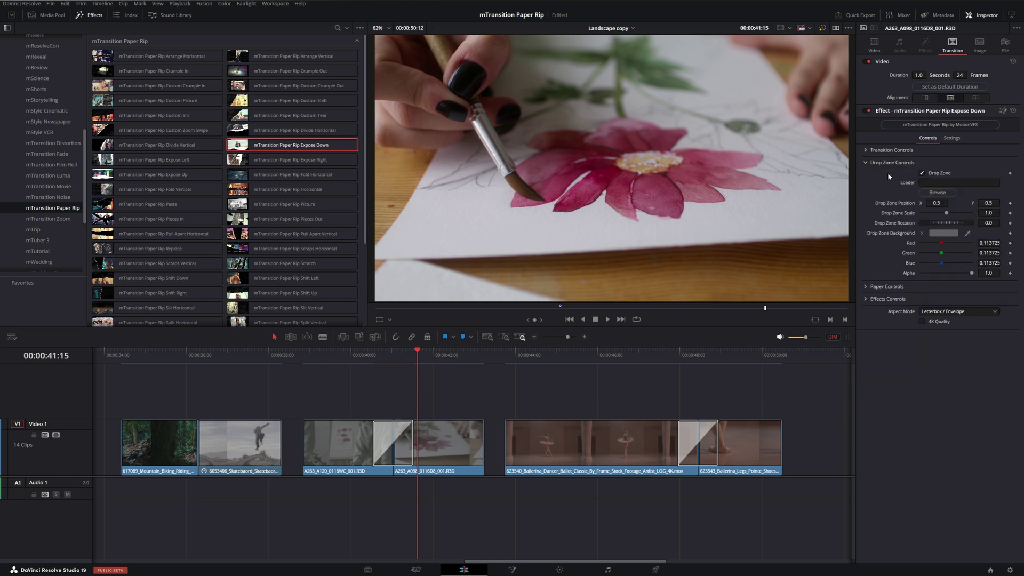
pyautogui.click(937, 192)
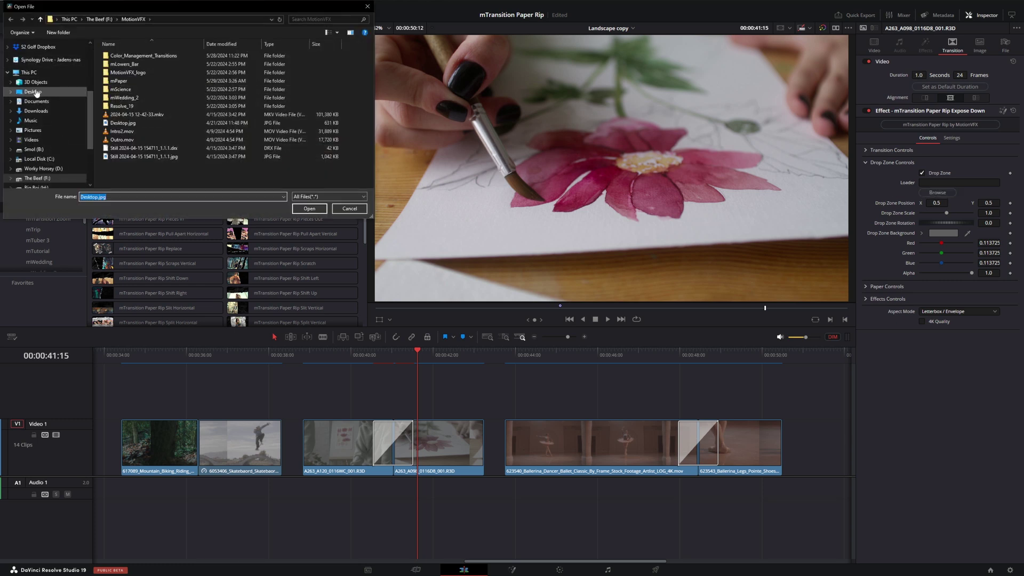
pyautogui.click(39, 92)
pyautogui.click(169, 70)
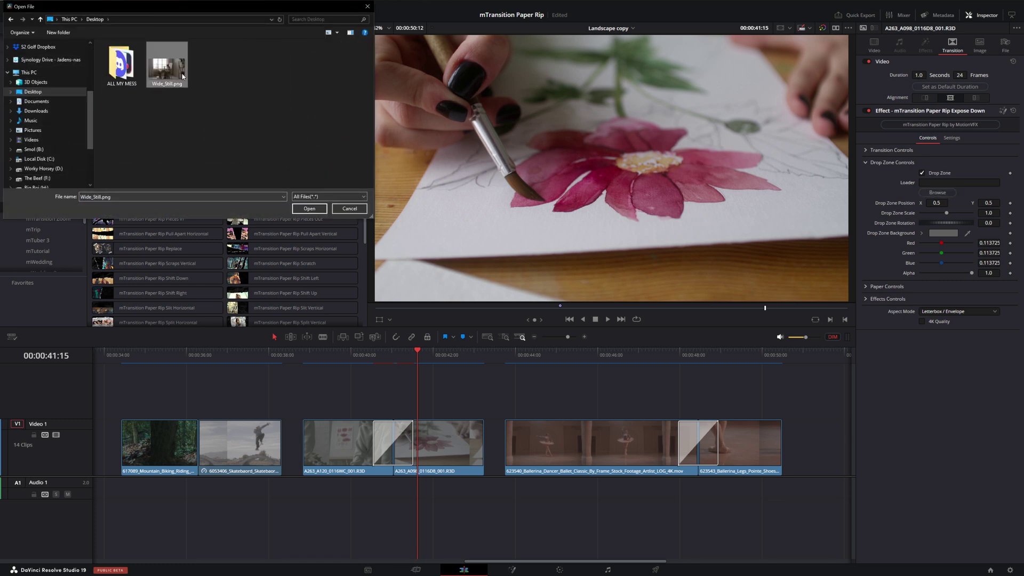
pyautogui.click(310, 209)
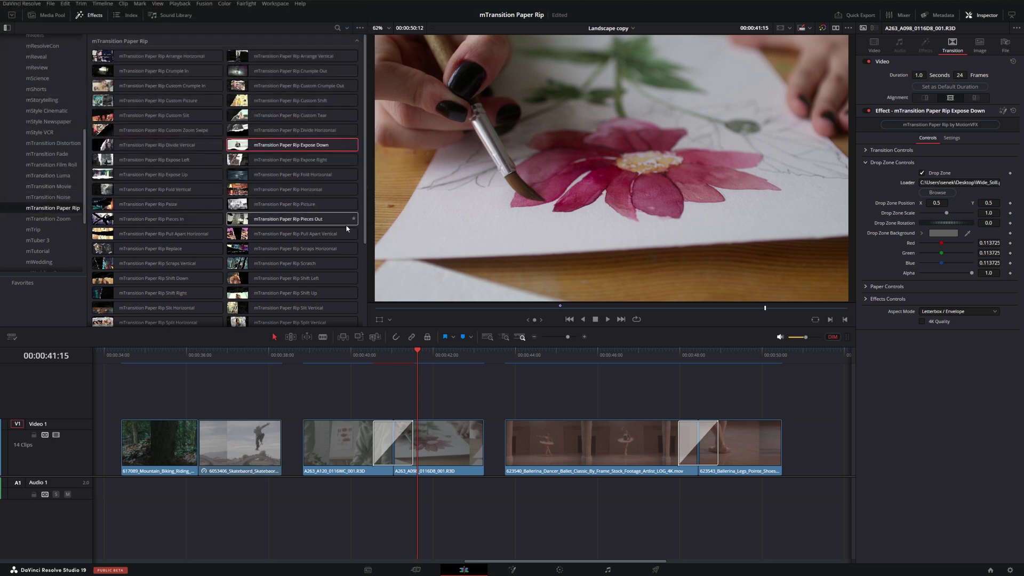
pyautogui.click(382, 366)
pyautogui.press('space')
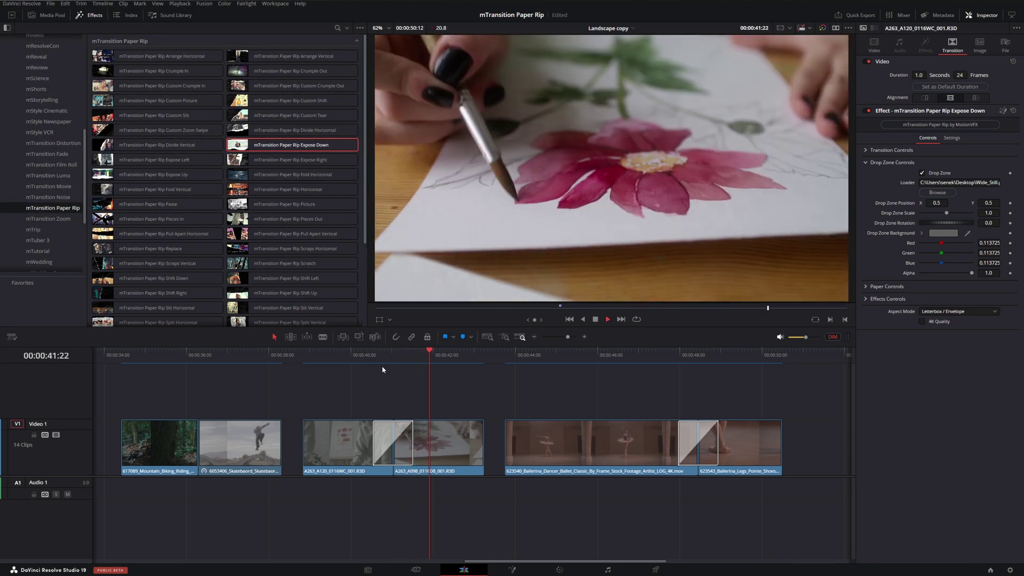
# Scrub through Expose Down, then set drop zone scale to 1.51 and position Y to 0.364
pyautogui.click(395, 362)
pyautogui.moveTo(394, 362); pyautogui.dragTo(411, 362)
pyautogui.press('/')
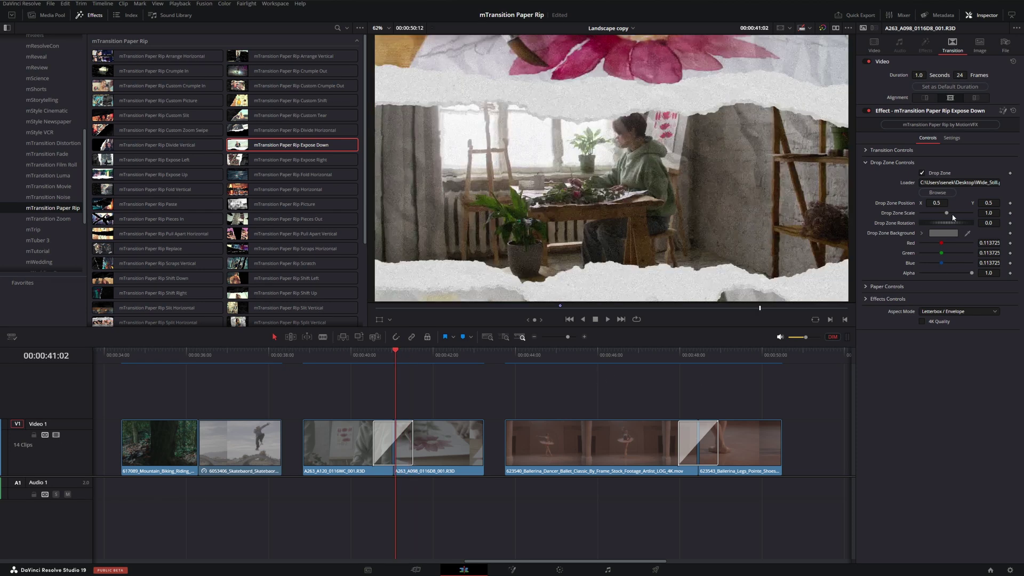
pyautogui.click(952, 214)
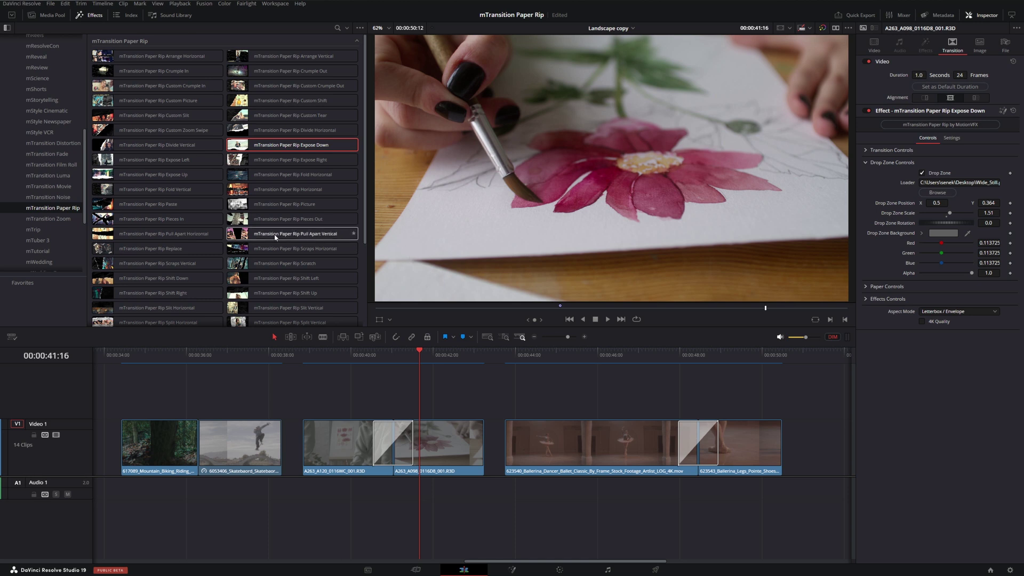
# Replace the A263 transition with Paper Rip Pull Apart Vertical and play through it
pyautogui.moveTo(311, 239); pyautogui.dragTo(398, 444)
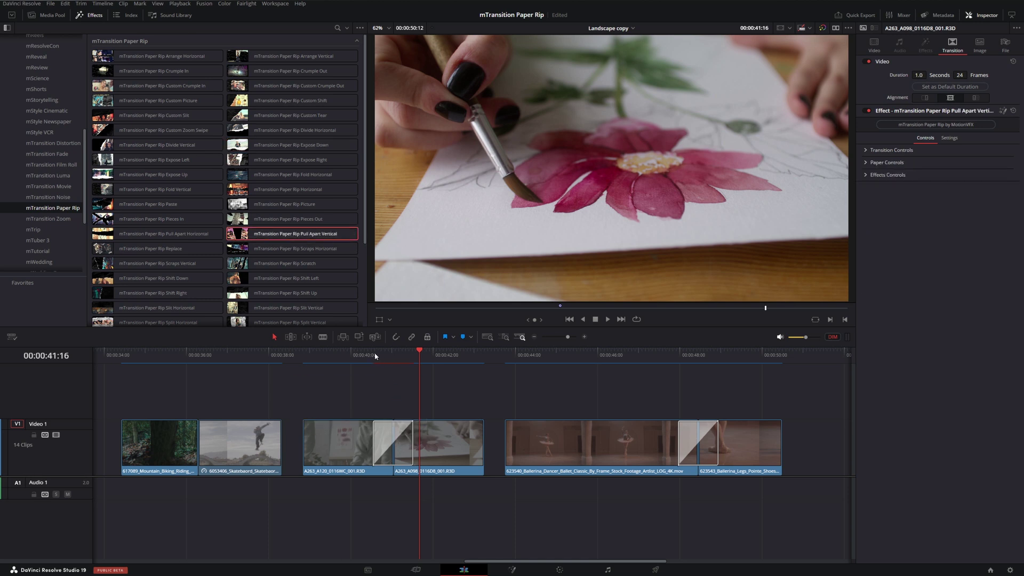
pyautogui.click(367, 356)
pyautogui.press('space')
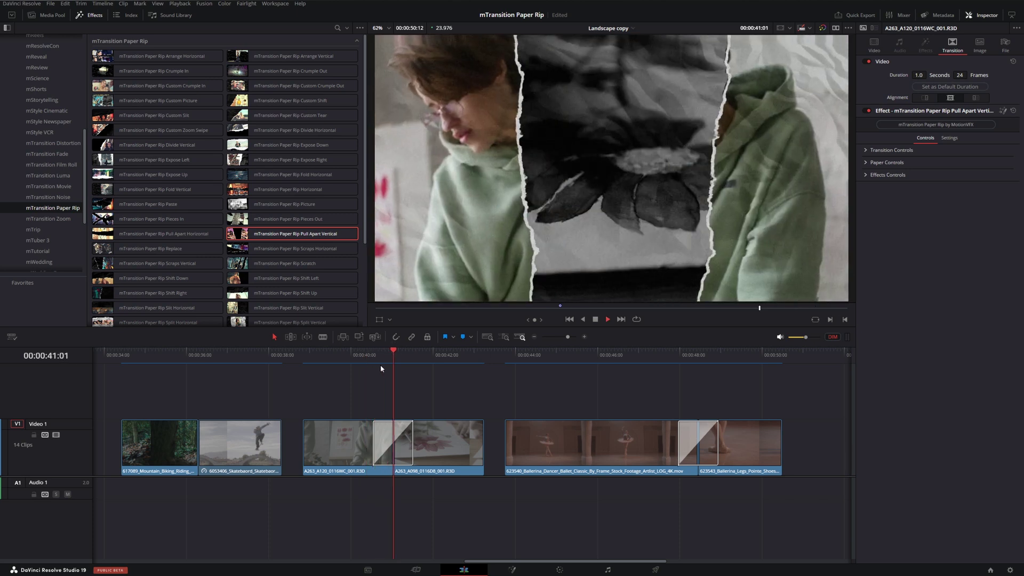
pyautogui.press('space')
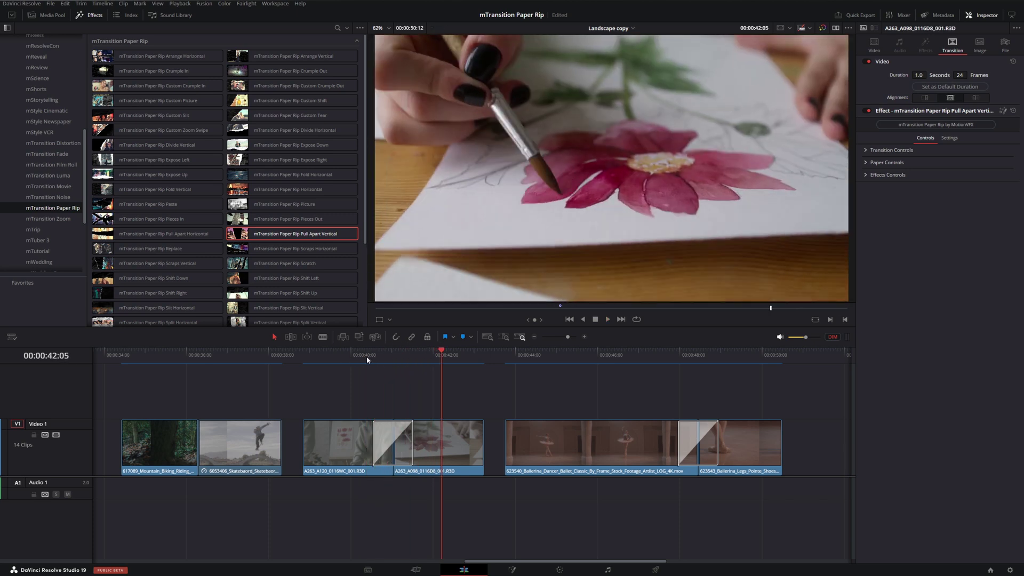
pyautogui.moveTo(370, 360); pyautogui.dragTo(400, 368)
# In Paper Controls, set overlay saturation to 0.52 and overlay contrast to -0.28
pyautogui.click(403, 451)
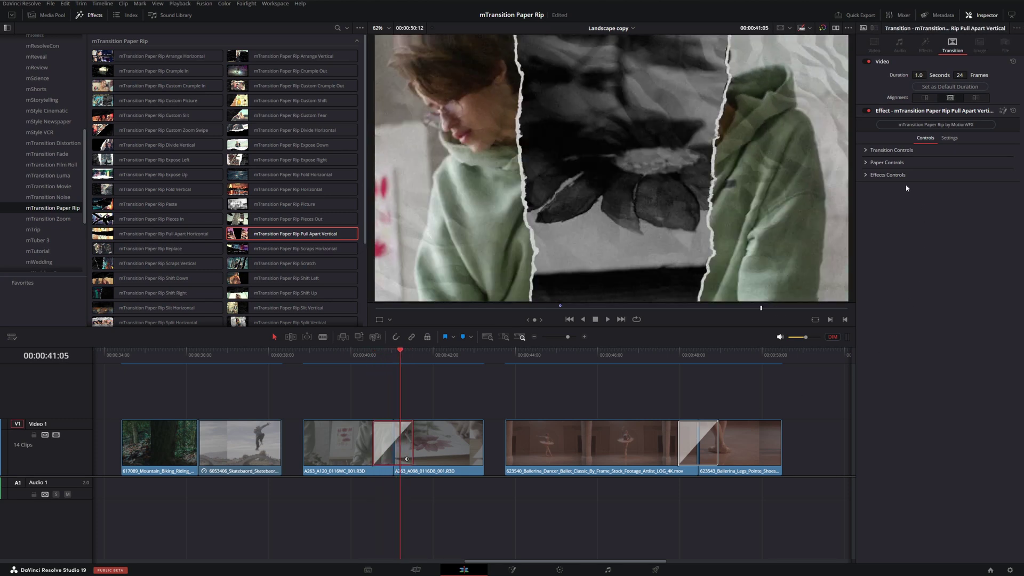
pyautogui.click(869, 162)
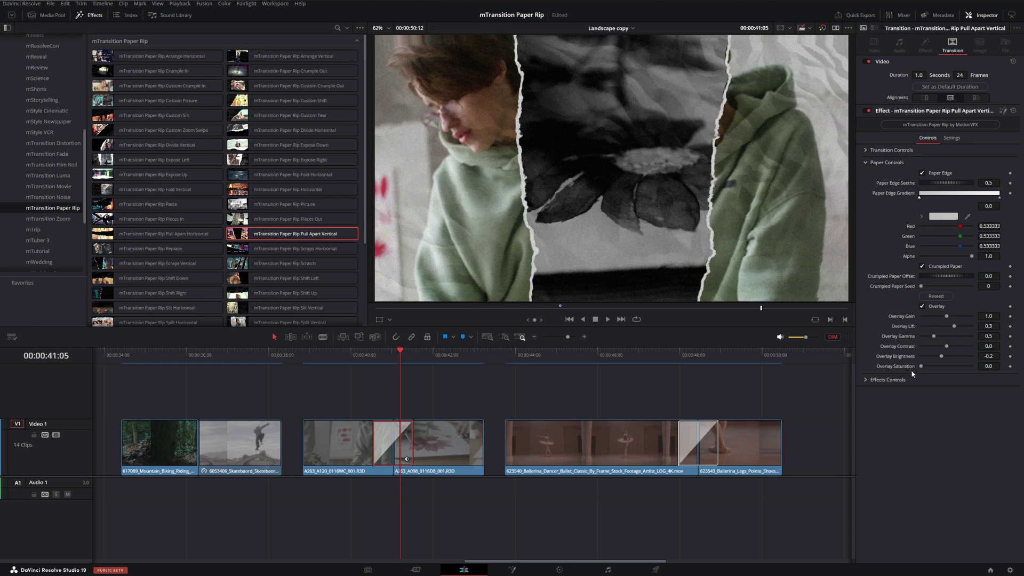
pyautogui.moveTo(925, 369); pyautogui.dragTo(936, 373)
pyautogui.moveTo(947, 350); pyautogui.dragTo(941, 351)
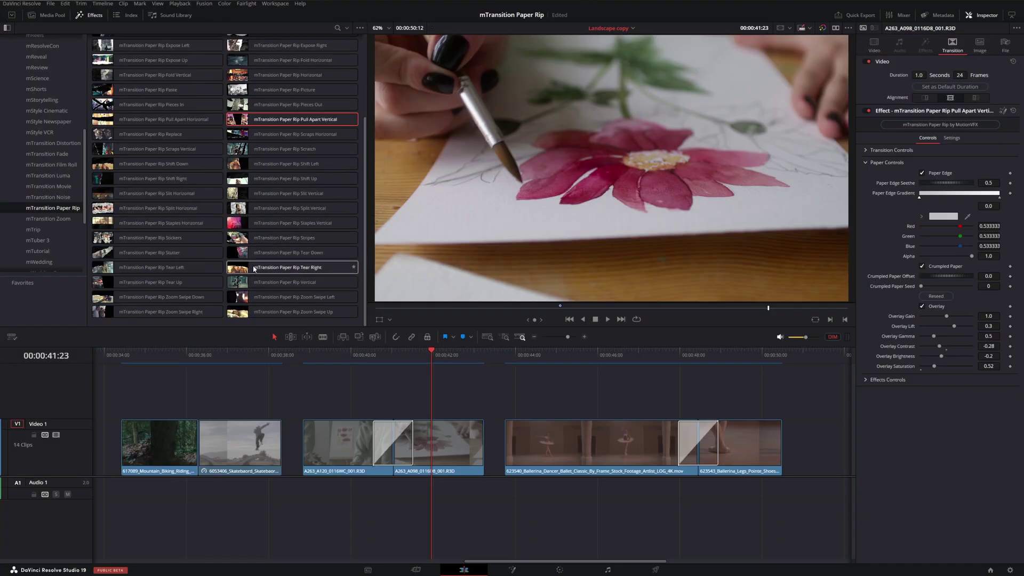
# Replace the A263 transition with Paper Rip Tear Right and play through it
pyautogui.moveTo(256, 269); pyautogui.dragTo(389, 450)
pyautogui.click(377, 366)
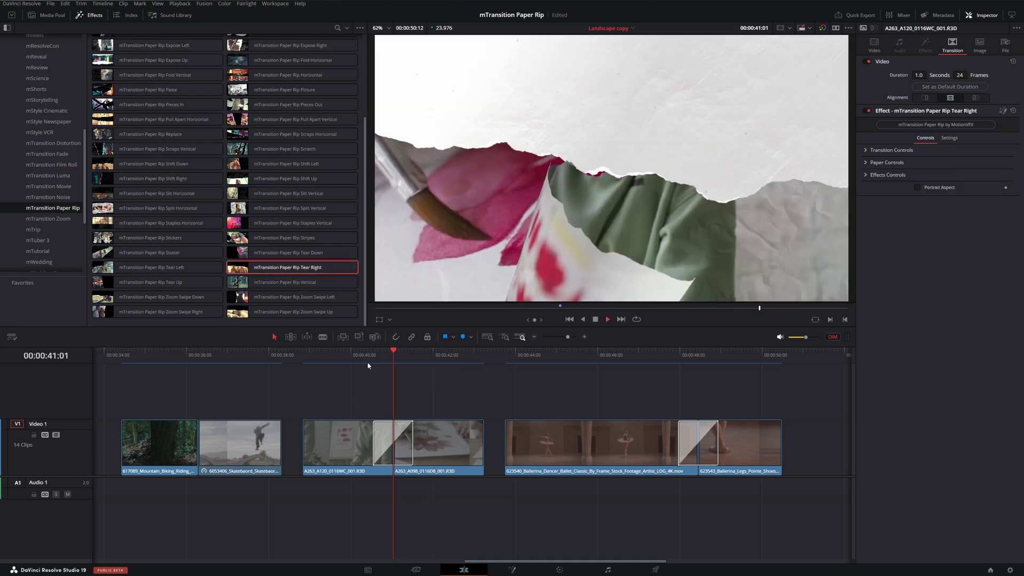
pyautogui.click(368, 365)
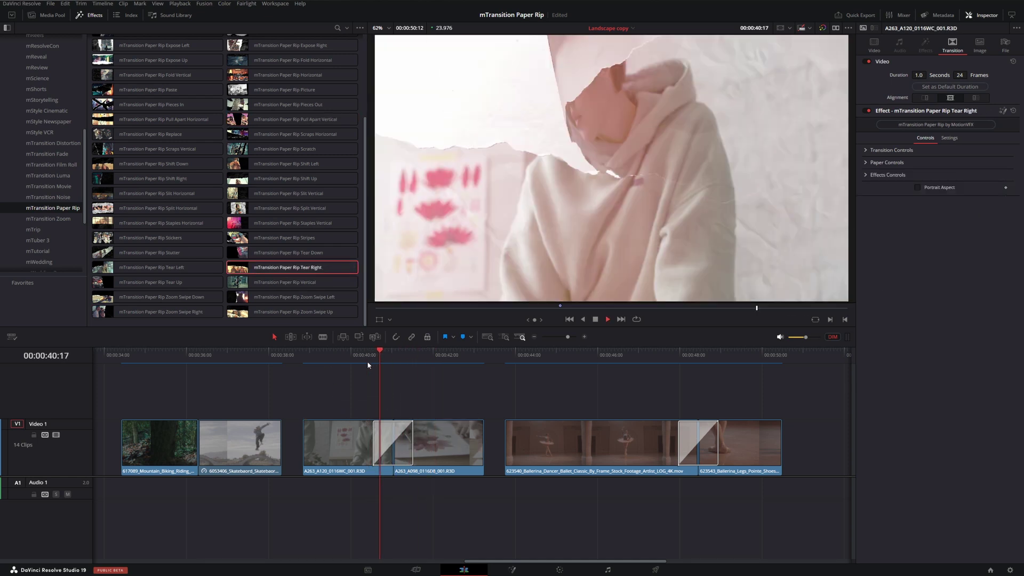
pyautogui.click(367, 365)
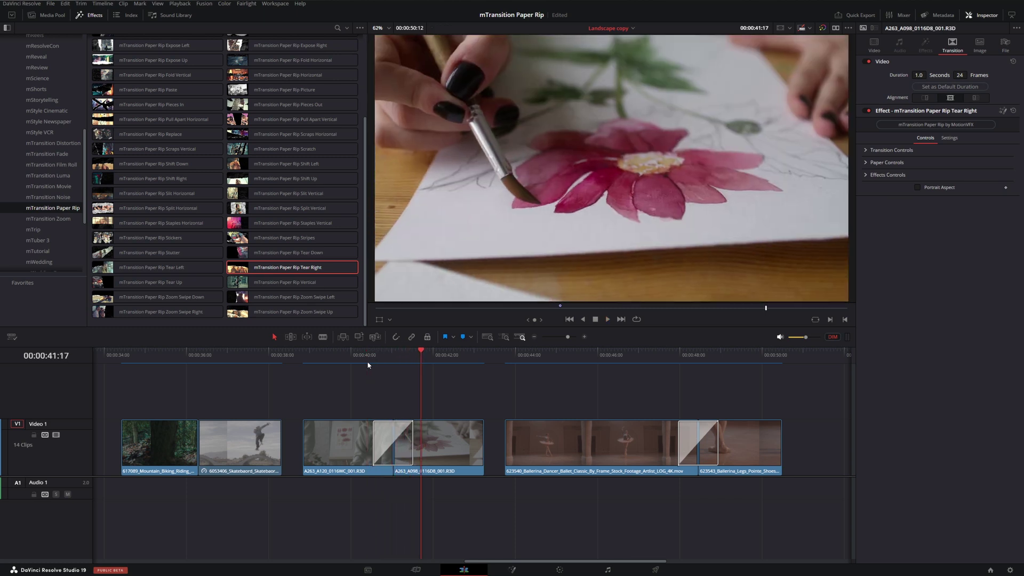
# Turn off the white Paper Edge and set Crumpled Paper Offset to 0.304
pyautogui.click(866, 162)
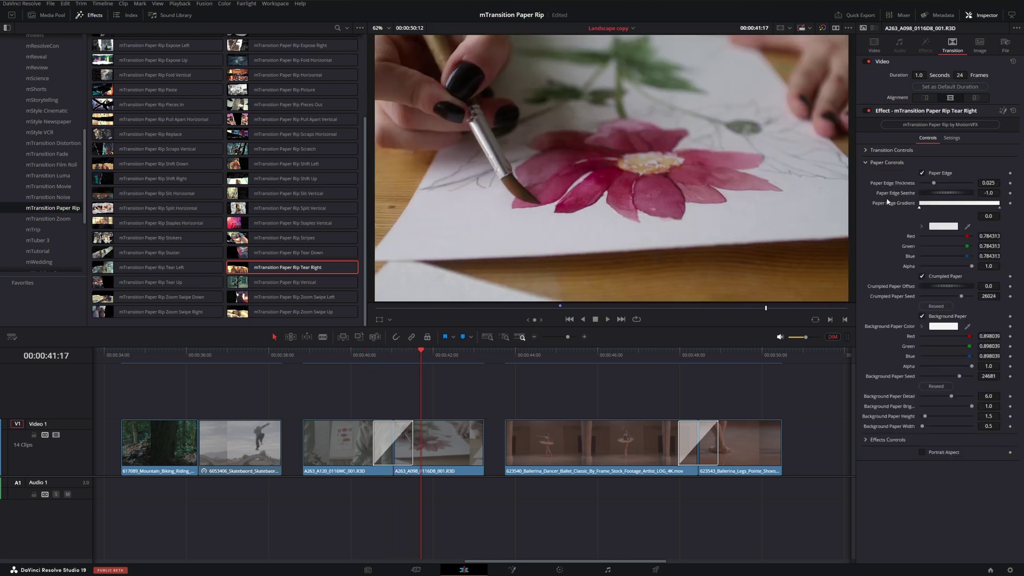
pyautogui.moveTo(419, 364); pyautogui.dragTo(399, 362)
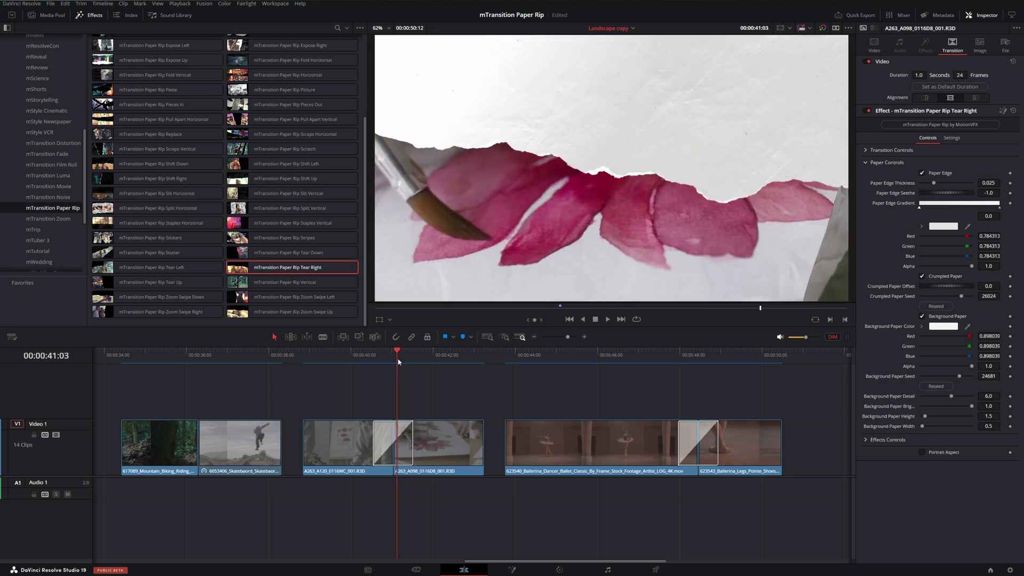
pyautogui.click(922, 173)
pyautogui.press('/')
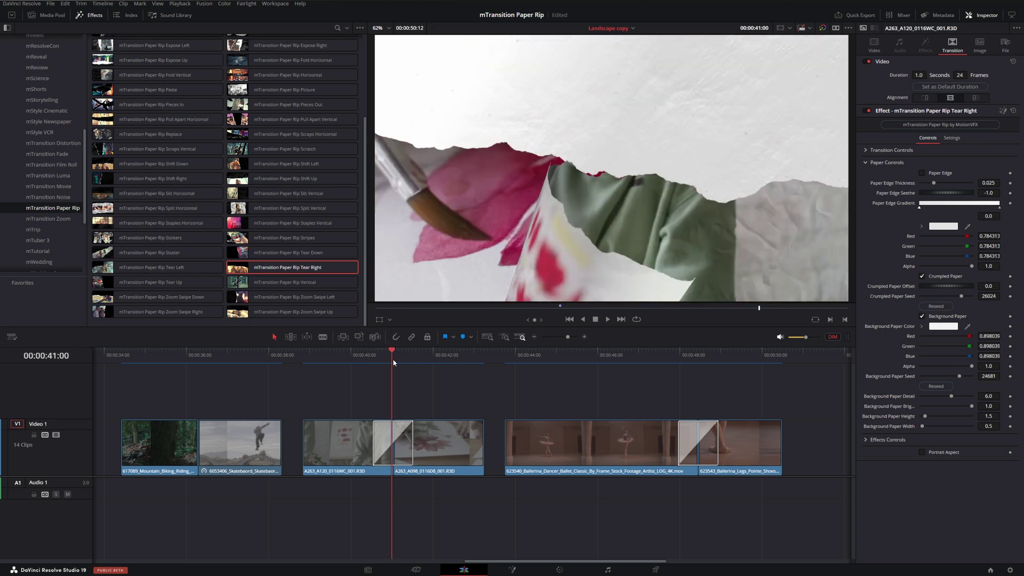
pyautogui.moveTo(398, 363); pyautogui.dragTo(389, 360)
pyautogui.moveTo(933, 286); pyautogui.dragTo(959, 291)
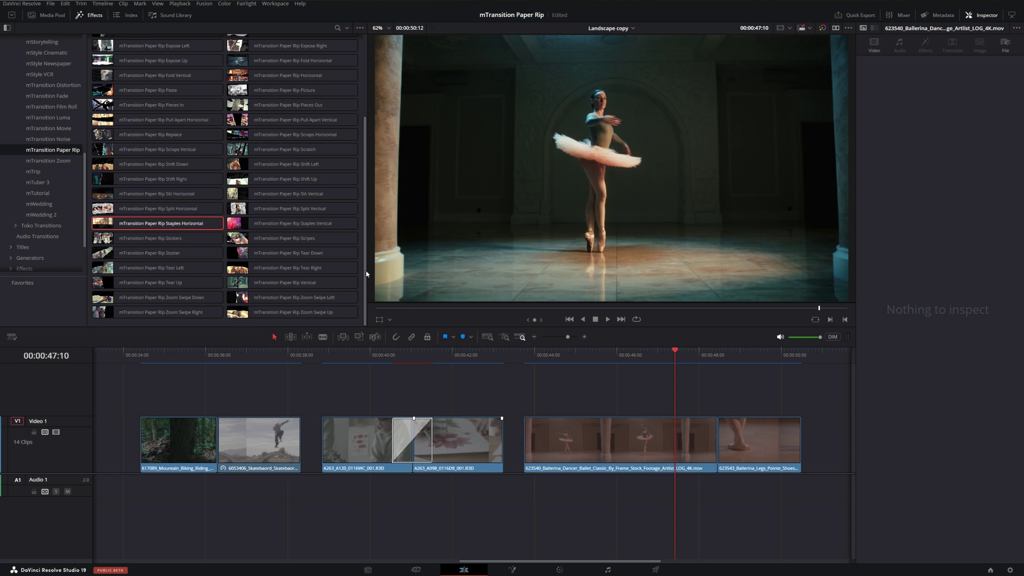
# Add Tear Down between the Portrait copy ballerina clips, review it, then swap in Paper Rip Horizontal
pyautogui.moveTo(304, 253); pyautogui.dragTo(712, 440)
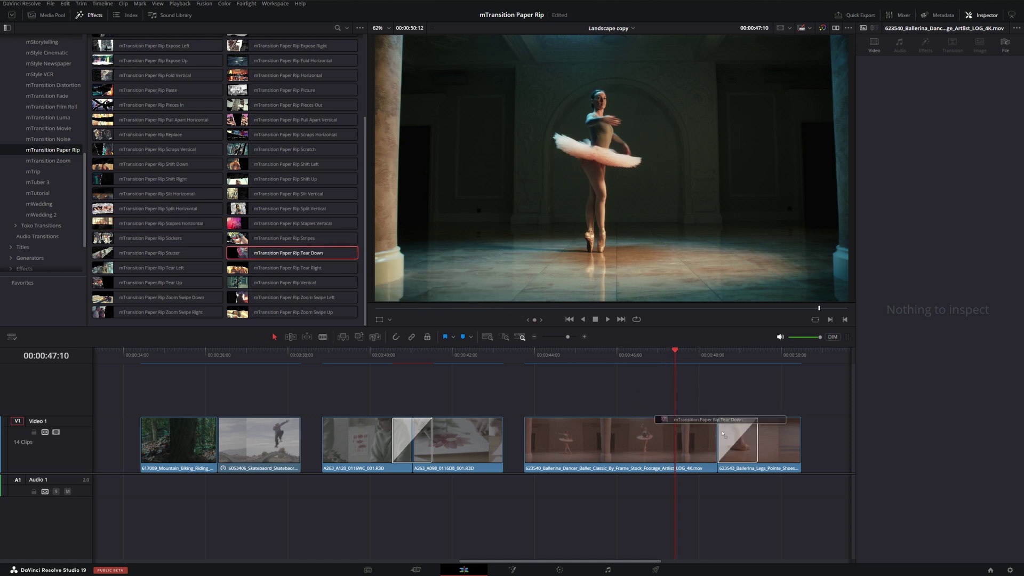
pyautogui.click(702, 362)
pyautogui.moveTo(702, 362); pyautogui.dragTo(730, 368)
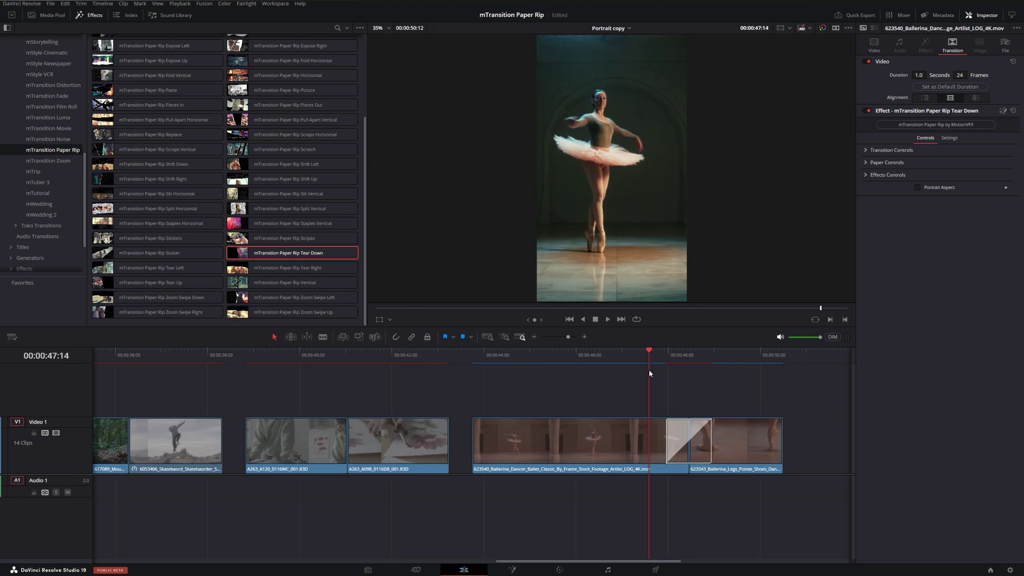
pyautogui.moveTo(650, 372); pyautogui.dragTo(693, 362)
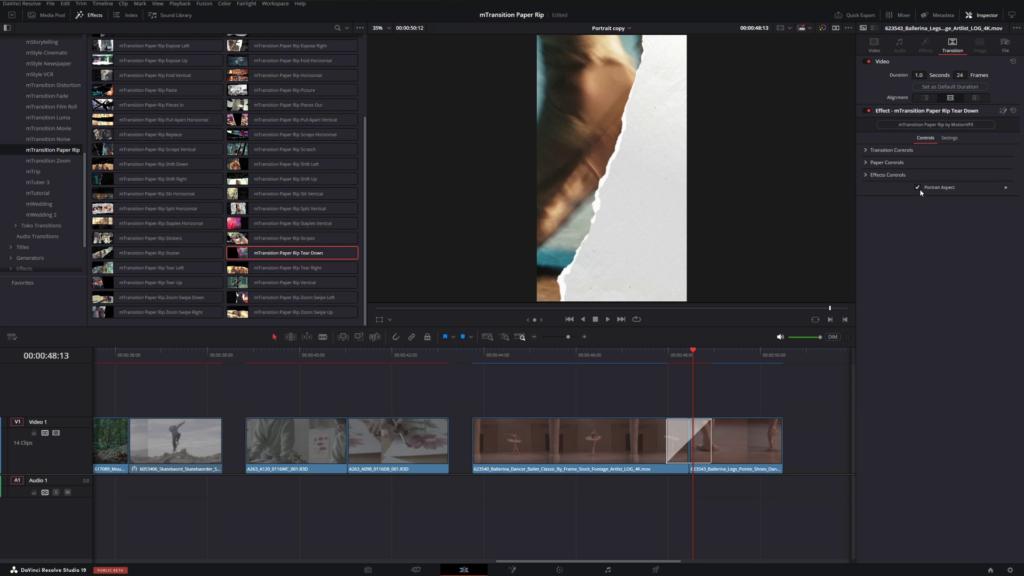
pyautogui.moveTo(684, 358); pyautogui.dragTo(659, 356)
pyautogui.moveTo(274, 79); pyautogui.dragTo(683, 424)
pyautogui.press('space')
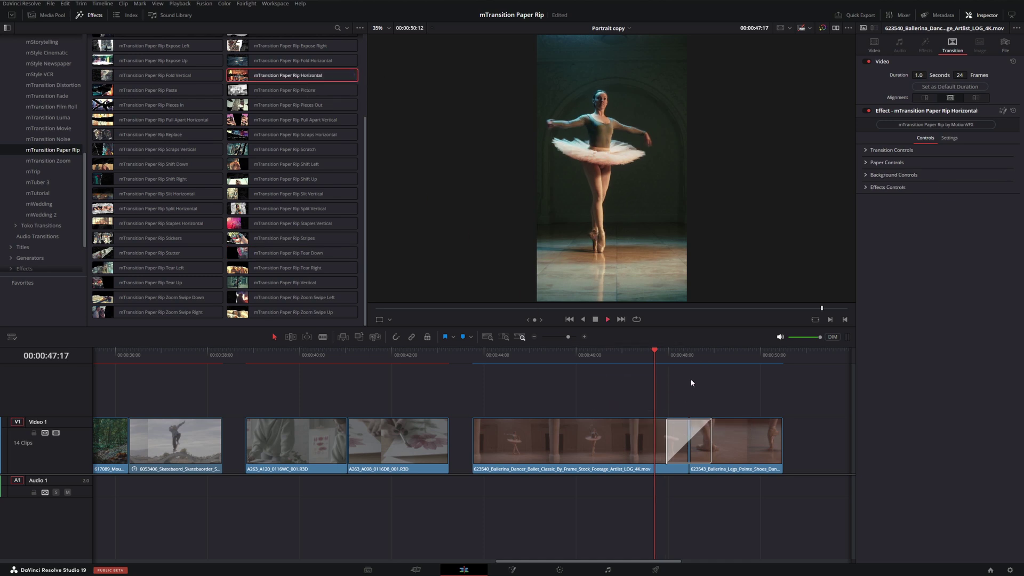
pyautogui.press('space')
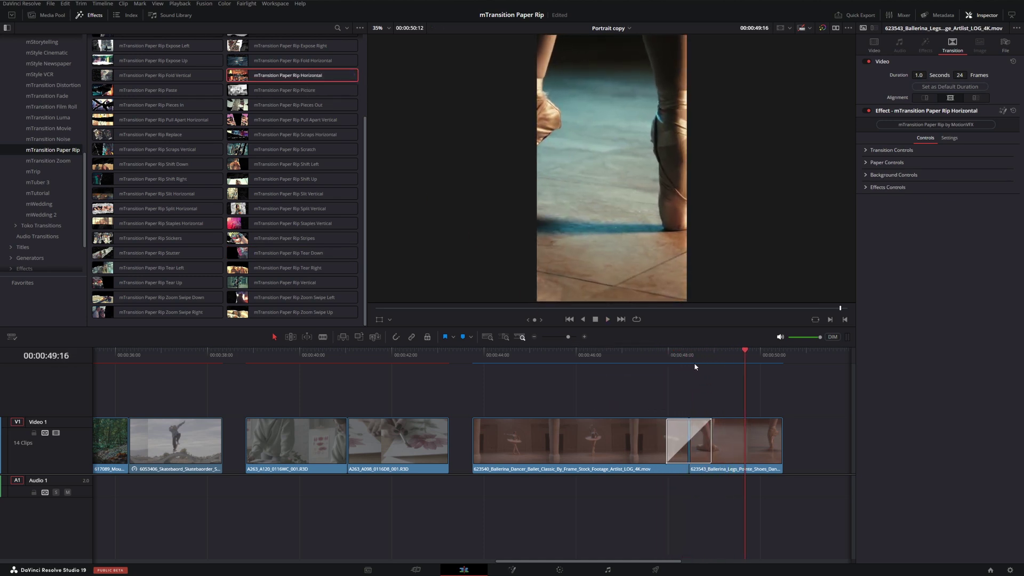
pyautogui.moveTo(651, 358); pyautogui.dragTo(558, 370)
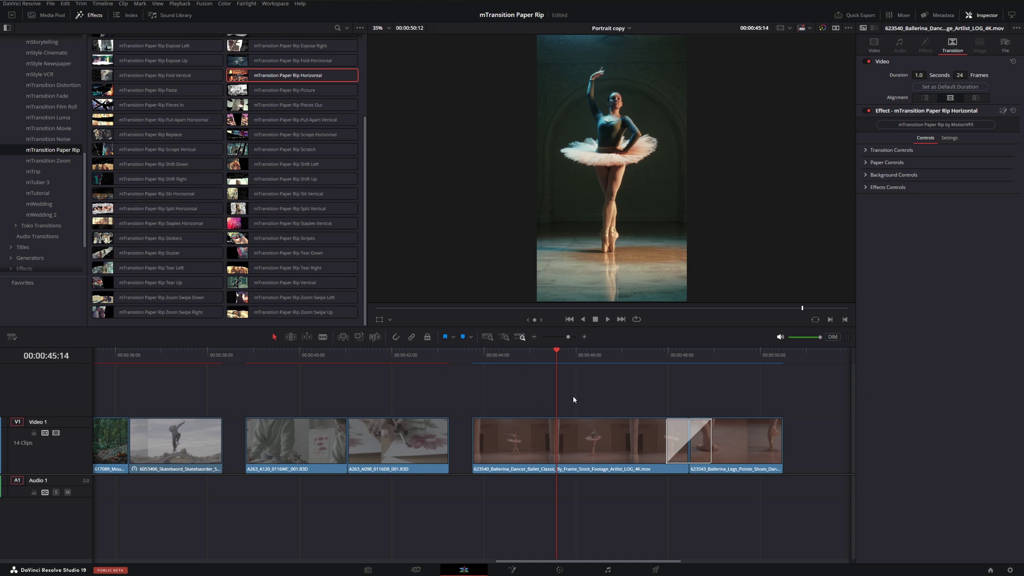
# Choose Smart under Playback > Render Cache
pyautogui.click(180, 3)
pyautogui.moveTo(224, 43)
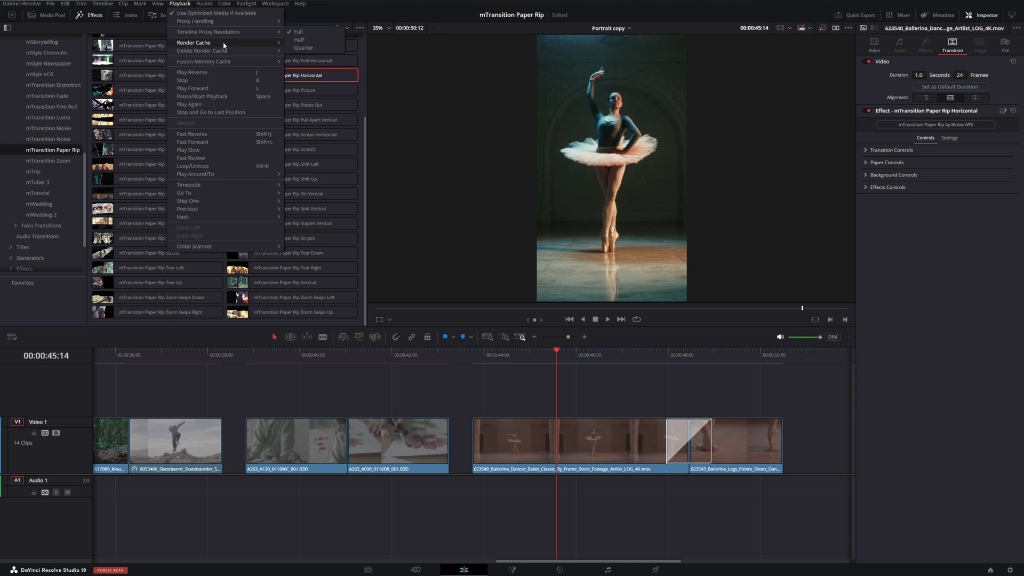